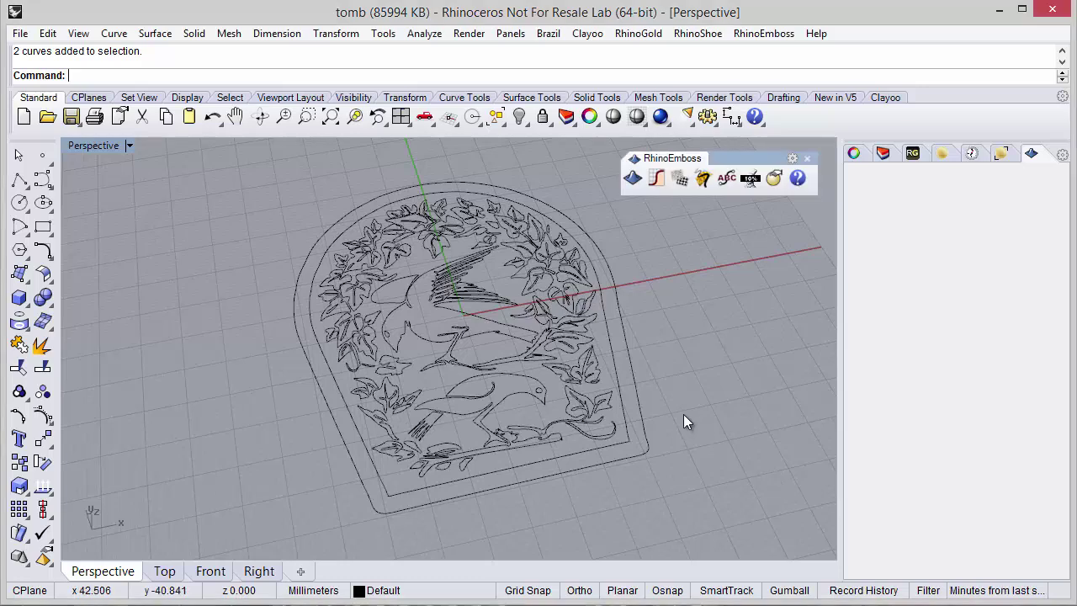
Orbit around the tomb drawing, briefly selecting the wreath and lower bird curves
{"action": "right_click_drag", "start_coordinate": [430, 413], "coordinate": [454, 342]}
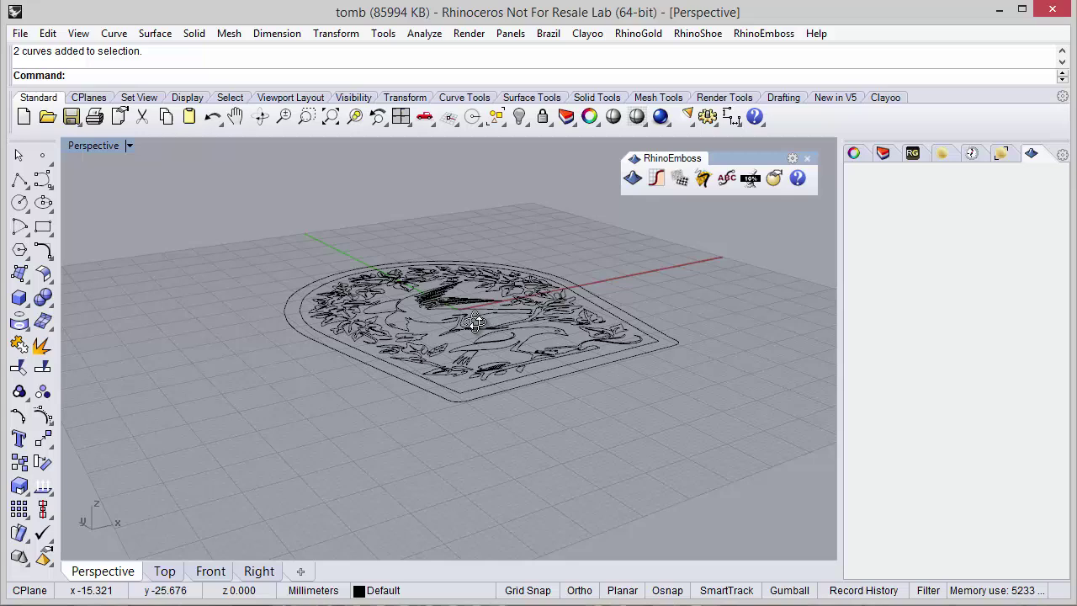
{"action": "mouse_move", "coordinate": [525, 350]}
{"action": "right_mouse_down"}
{"action": "mouse_move", "coordinate": [451, 351]}
{"action": "mouse_move", "coordinate": [360, 307]}
{"action": "mouse_move", "coordinate": [406, 391]}
{"action": "mouse_move", "coordinate": [472, 358]}
{"action": "mouse_move", "coordinate": [611, 410]}
{"action": "right_mouse_up"}
{"action": "left_click", "coordinate": [365, 282]}
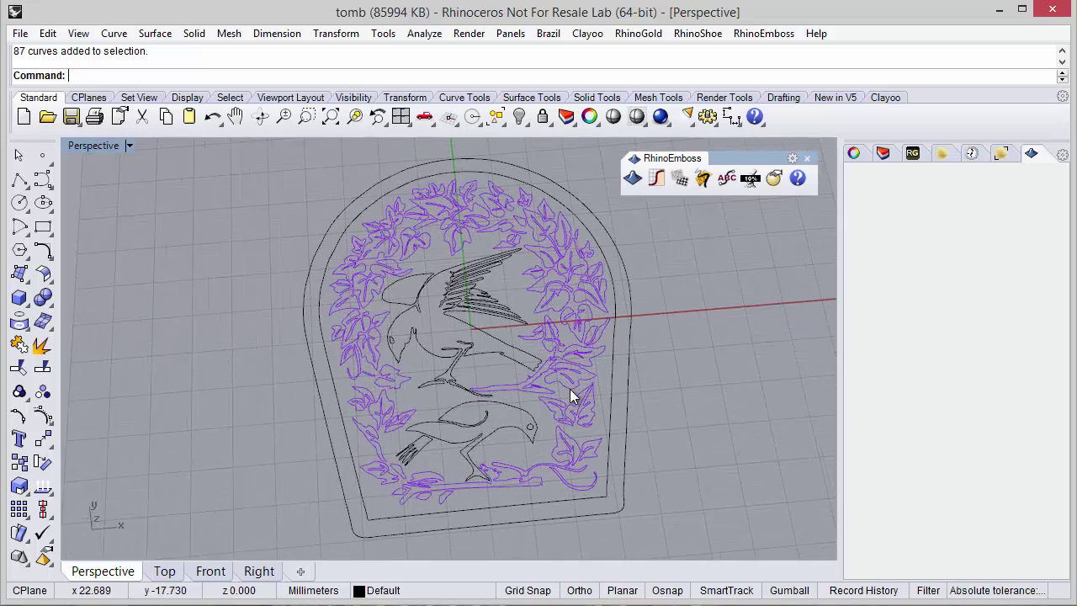
{"action": "left_click", "coordinate": [492, 422]}
{"action": "right_click_drag", "start_coordinate": [492, 422], "coordinate": [669, 402]}
{"action": "left_click", "coordinate": [670, 396]}
{"action": "right_click_drag", "start_coordinate": [554, 418], "coordinate": [559, 405]}
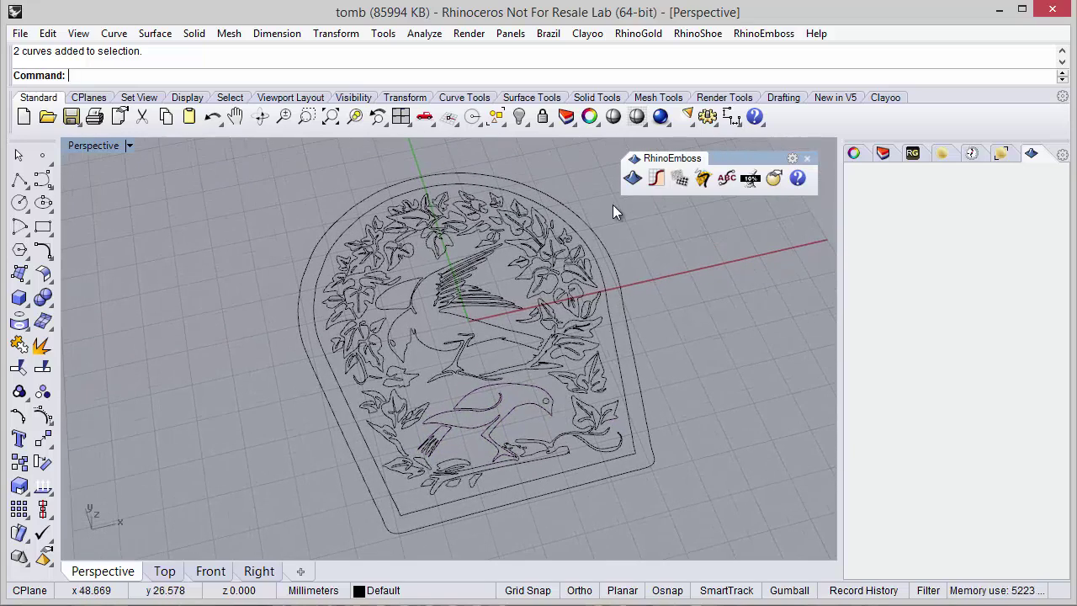
Create a Core-type emboss project at 109 × 110 with a brass workbench
{"action": "left_click", "coordinate": [626, 186]}
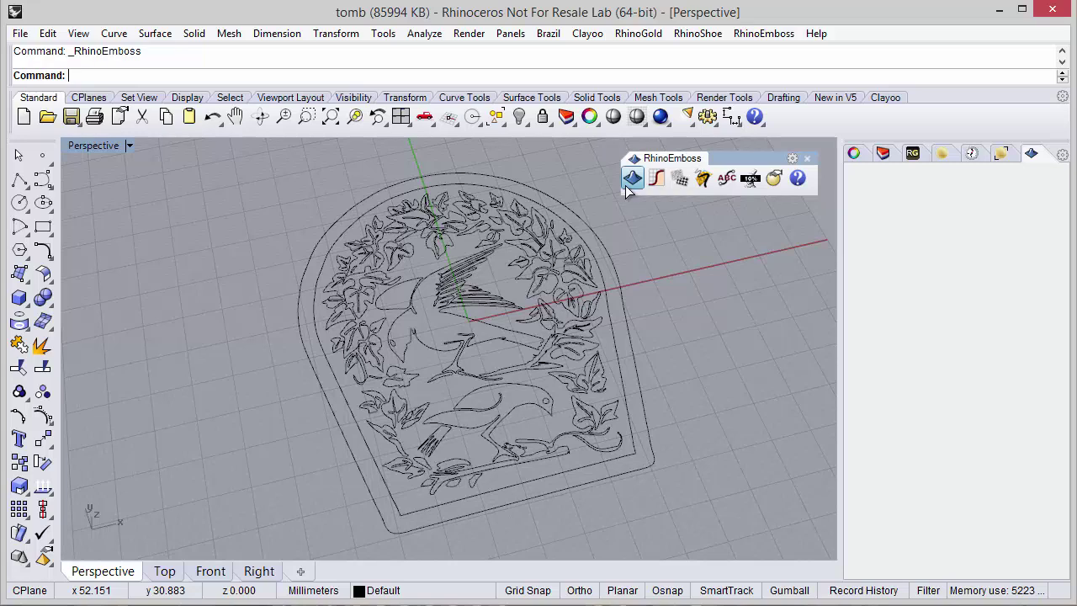
{"action": "left_click_drag", "start_coordinate": [510, 141], "coordinate": [748, 154]}
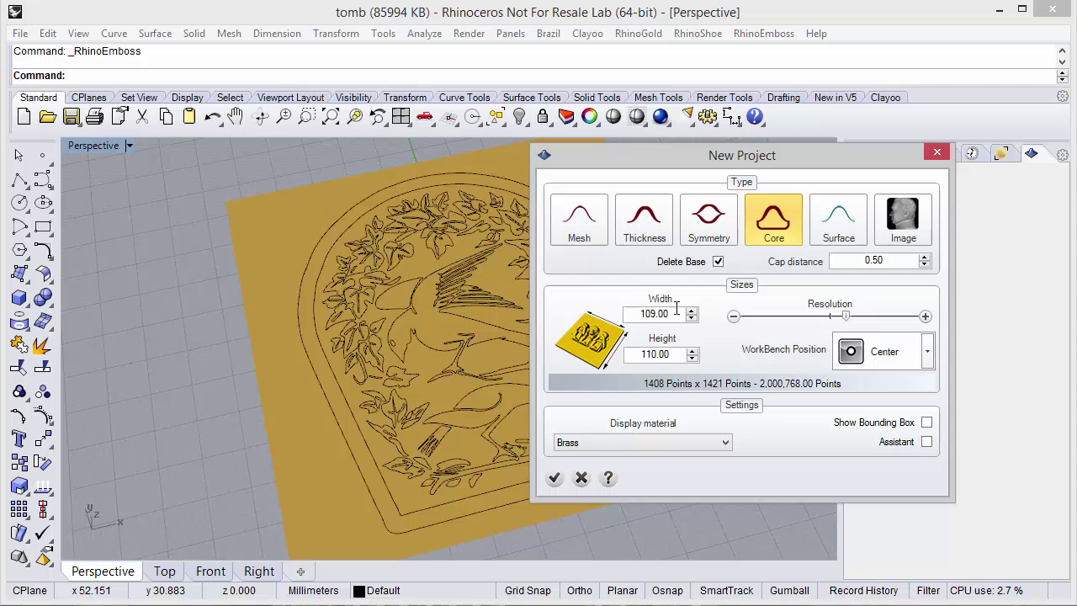
{"action": "left_click", "coordinate": [769, 244]}
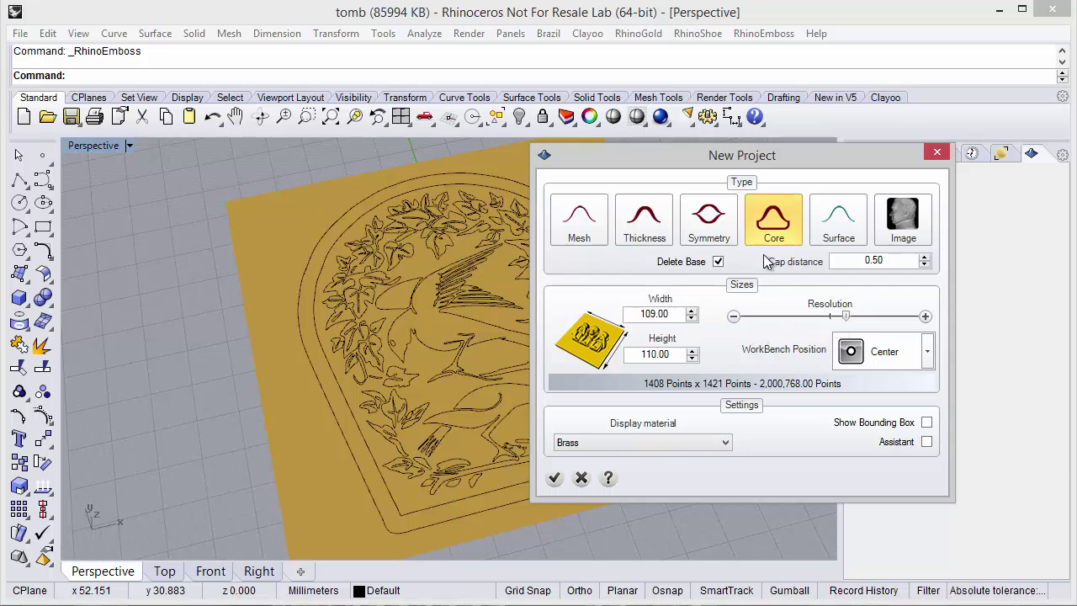
{"action": "left_click", "coordinate": [555, 477]}
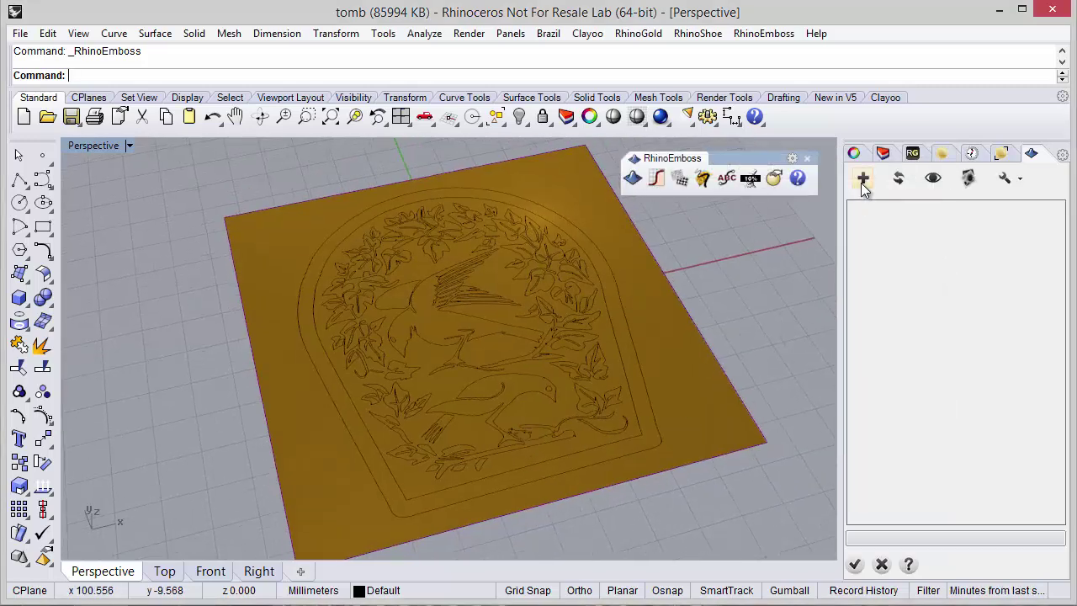
Add an Extrude emboss layer using the outer tomb outline curve
{"action": "left_click", "coordinate": [861, 180]}
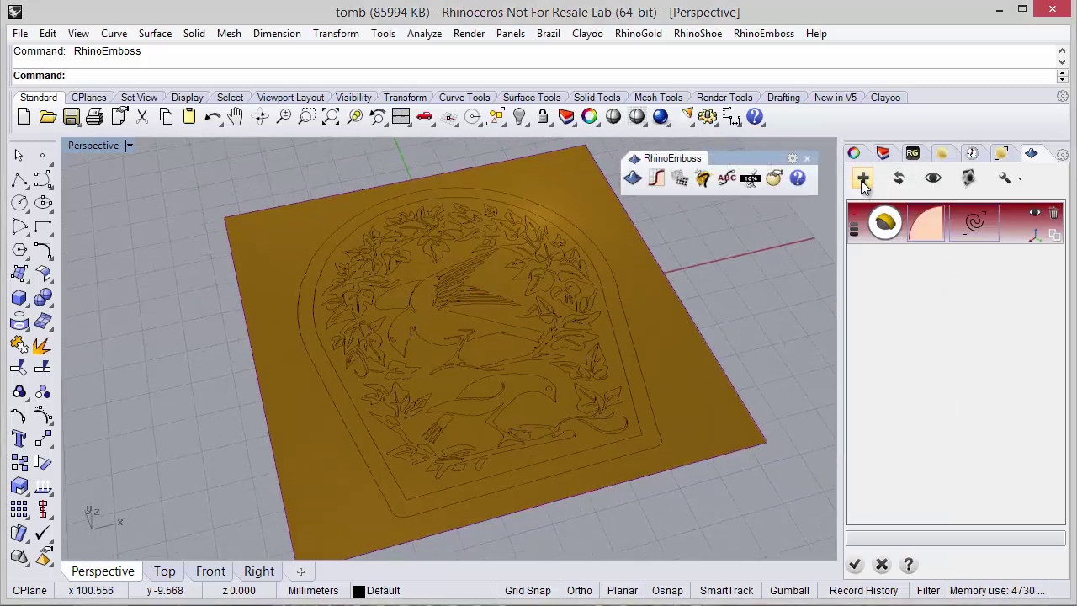
{"action": "left_click", "coordinate": [879, 225]}
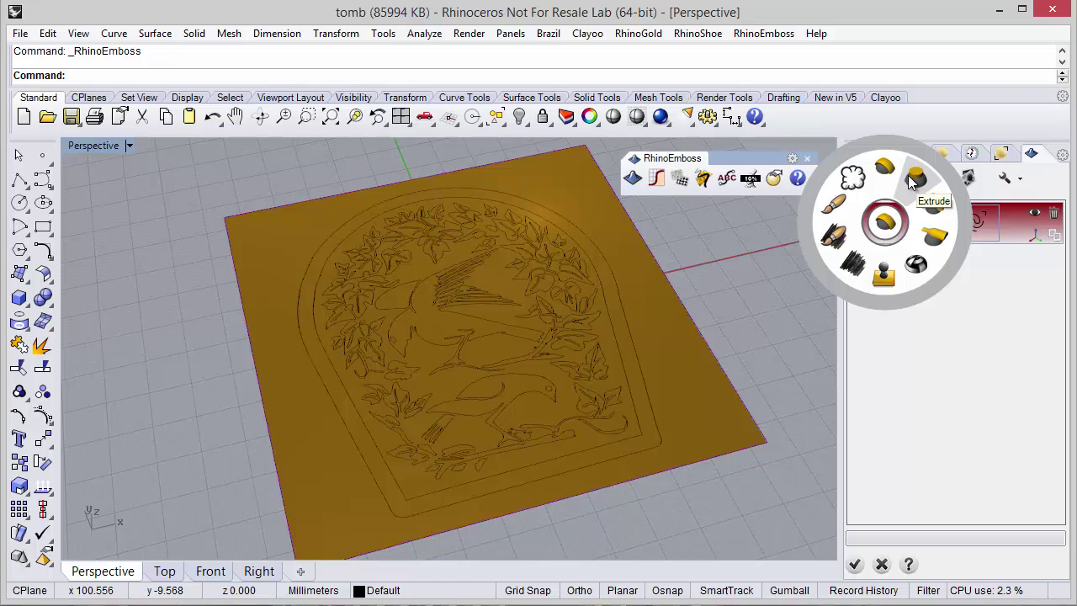
{"action": "left_click", "coordinate": [915, 178]}
{"action": "left_click", "coordinate": [974, 221]}
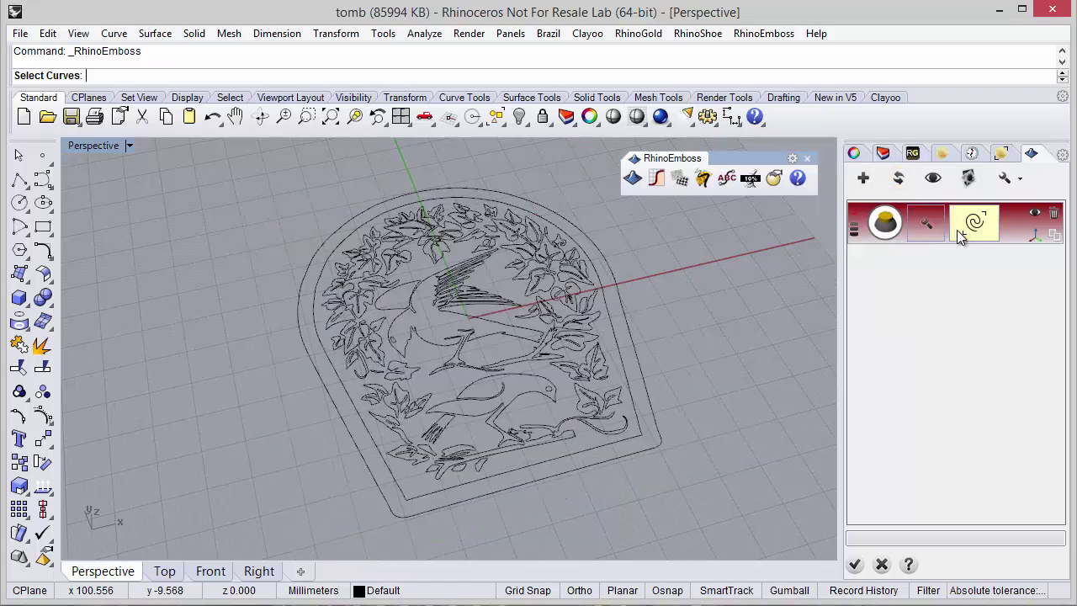
{"action": "left_click", "coordinate": [634, 455]}
{"action": "key", "text": "Return"}
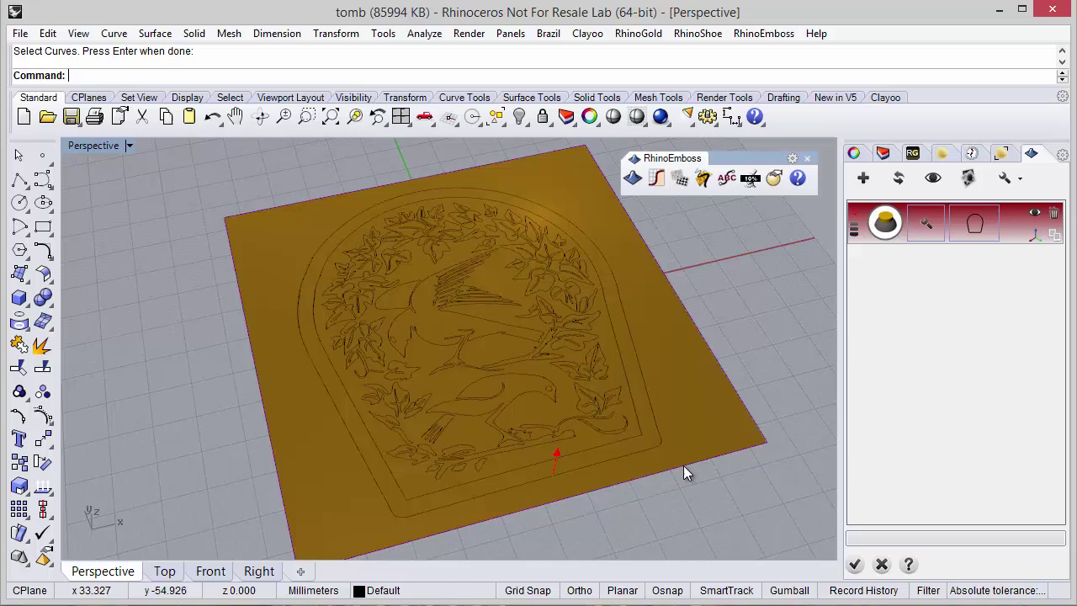
Set the extrude height to 3 and regenerate the arched plate
{"action": "right_click_drag", "start_coordinate": [642, 403], "coordinate": [655, 326]}
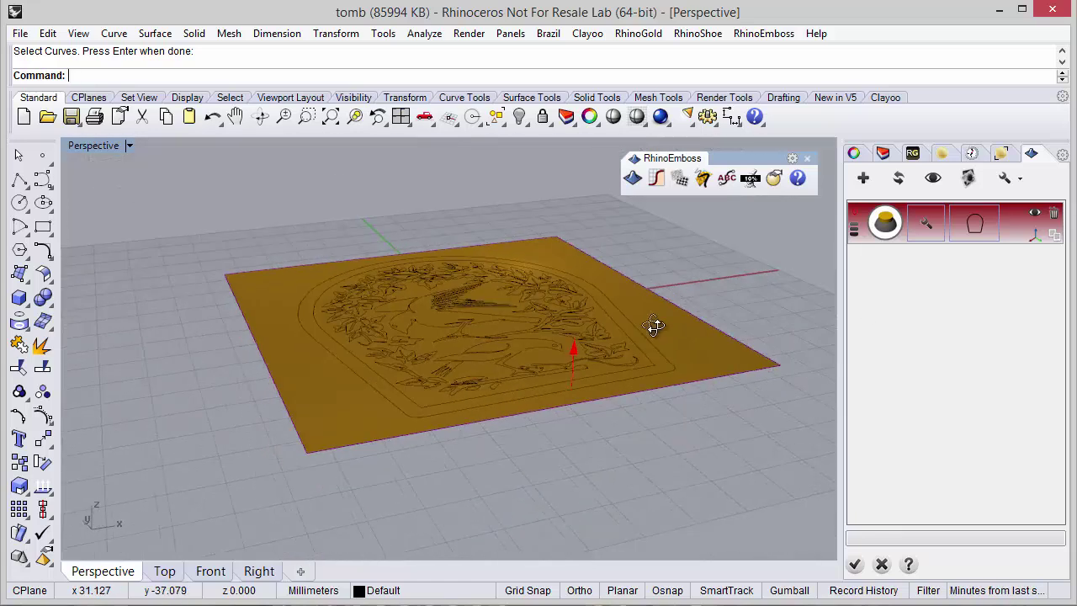
{"action": "left_click", "coordinate": [574, 338]}
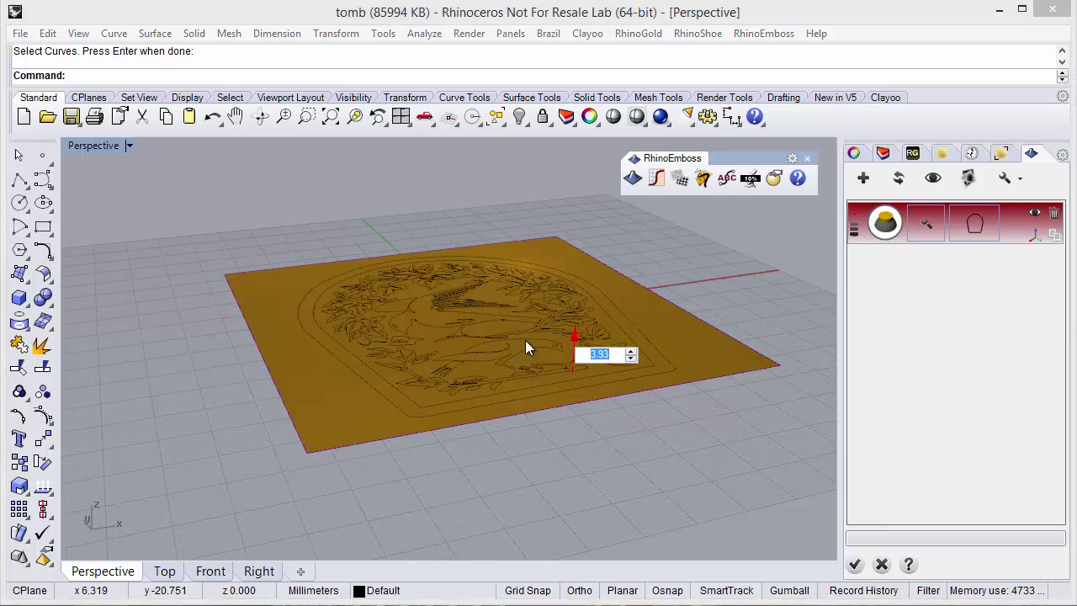
{"action": "type", "text": "3"}
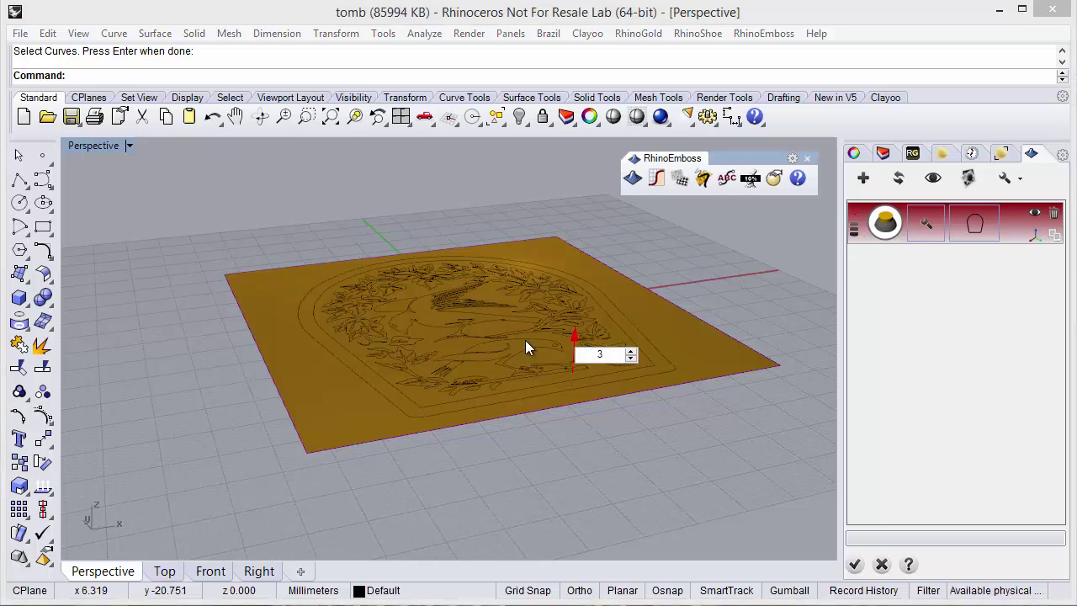
{"action": "key", "text": "Return"}
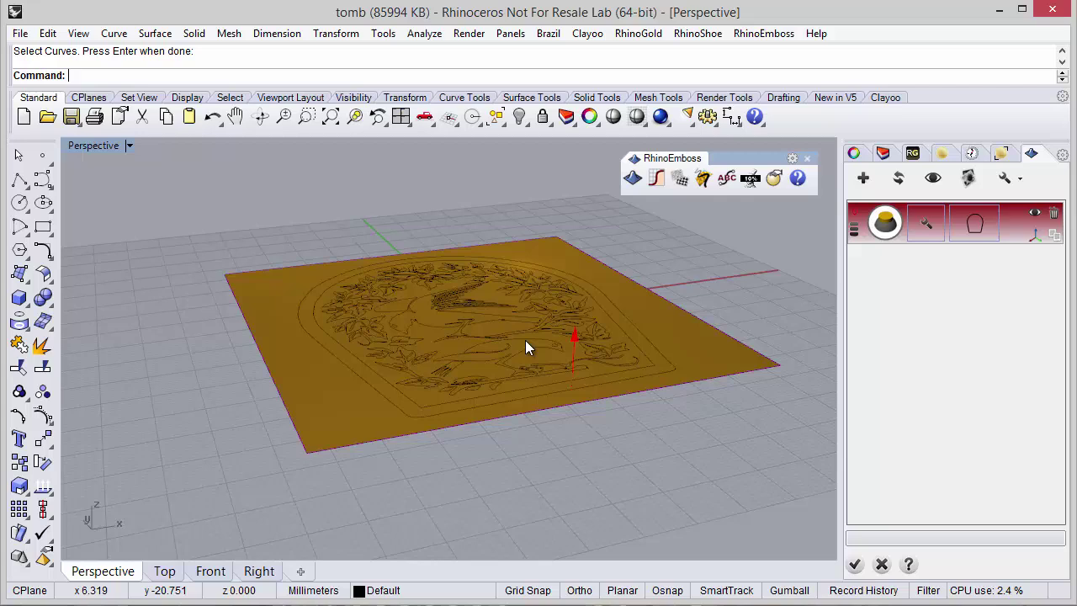
{"action": "scroll", "coordinate": [580, 375], "scroll_direction": "up", "scroll_amount": 2}
{"action": "left_click", "coordinate": [878, 216]}
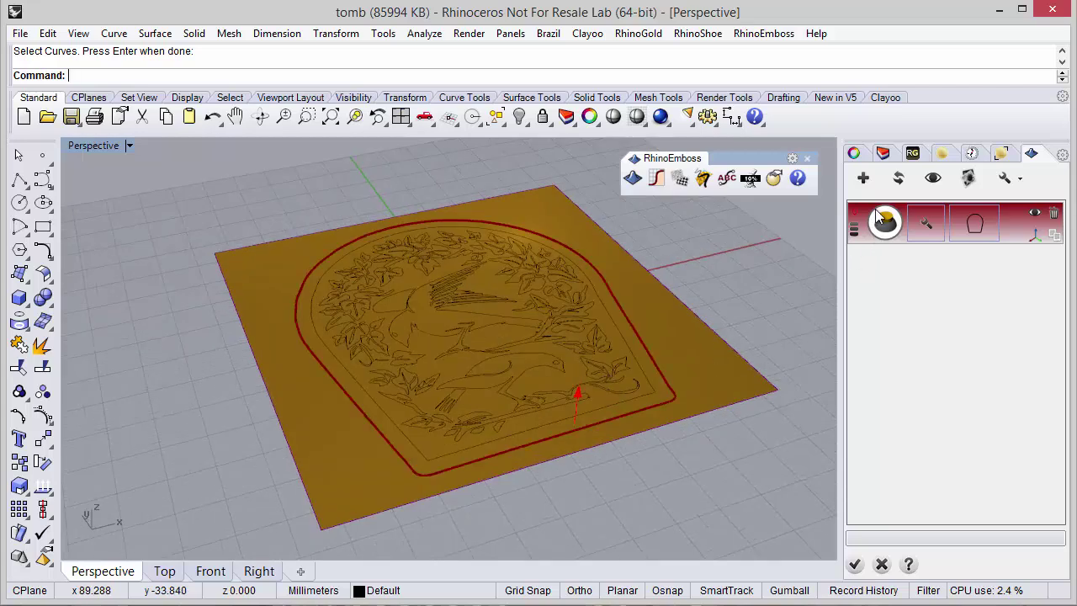
{"action": "left_click", "coordinate": [892, 179]}
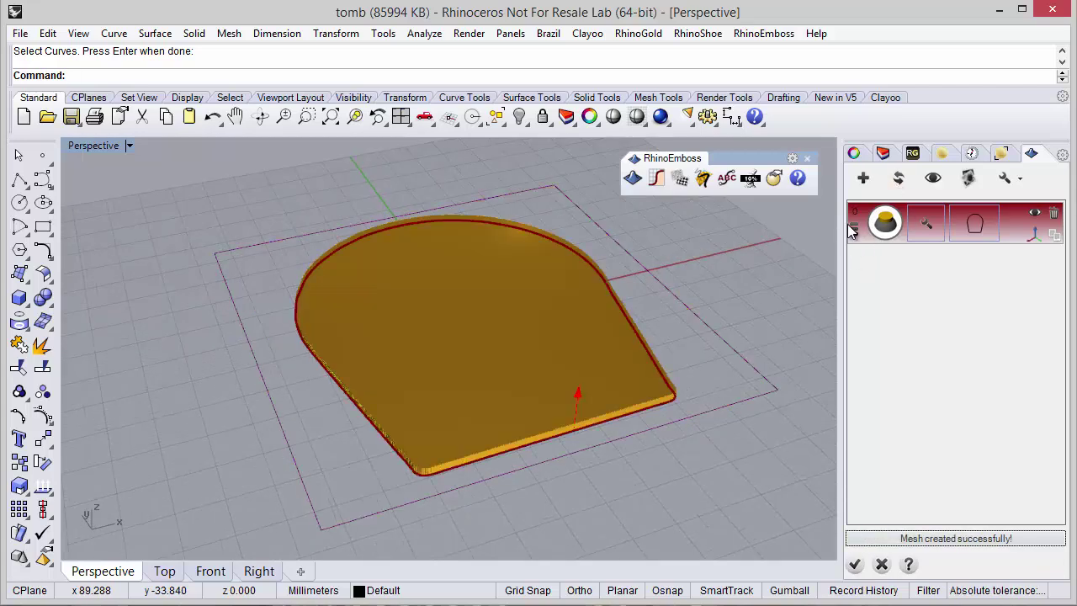
{"action": "mouse_move", "coordinate": [808, 269]}
{"action": "right_mouse_down"}
{"action": "mouse_move", "coordinate": [702, 329]}
{"action": "mouse_move", "coordinate": [553, 312]}
{"action": "mouse_move", "coordinate": [627, 328]}
{"action": "mouse_move", "coordinate": [808, 303]}
{"action": "mouse_move", "coordinate": [738, 358]}
{"action": "mouse_move", "coordinate": [807, 320]}
{"action": "right_mouse_up"}
Add a second emboss layer built from the outer tomb outline
{"action": "left_click", "coordinate": [1034, 234]}
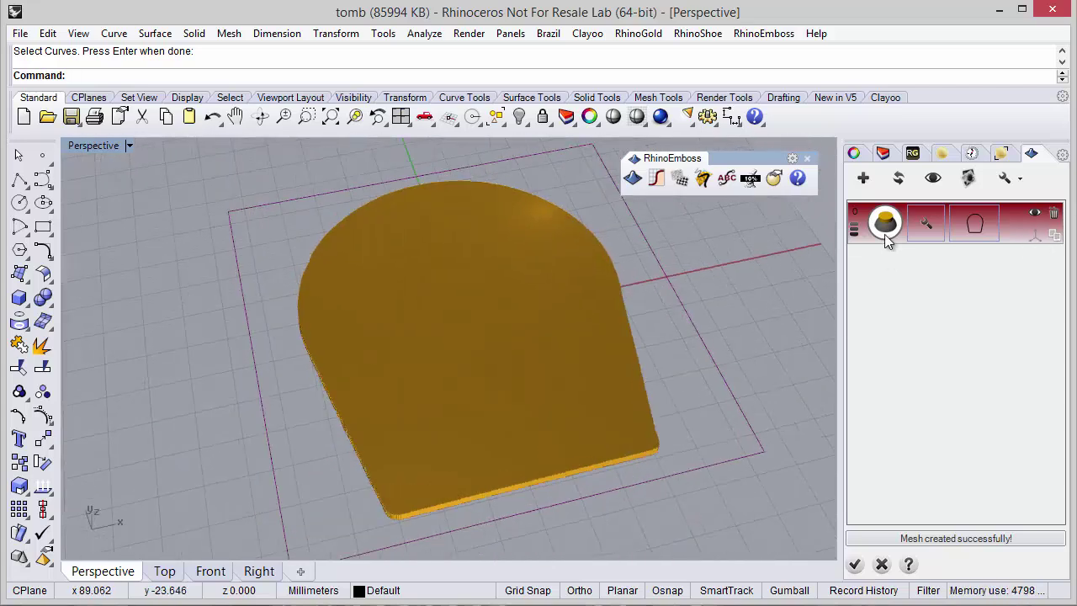
{"action": "left_click", "coordinate": [869, 178]}
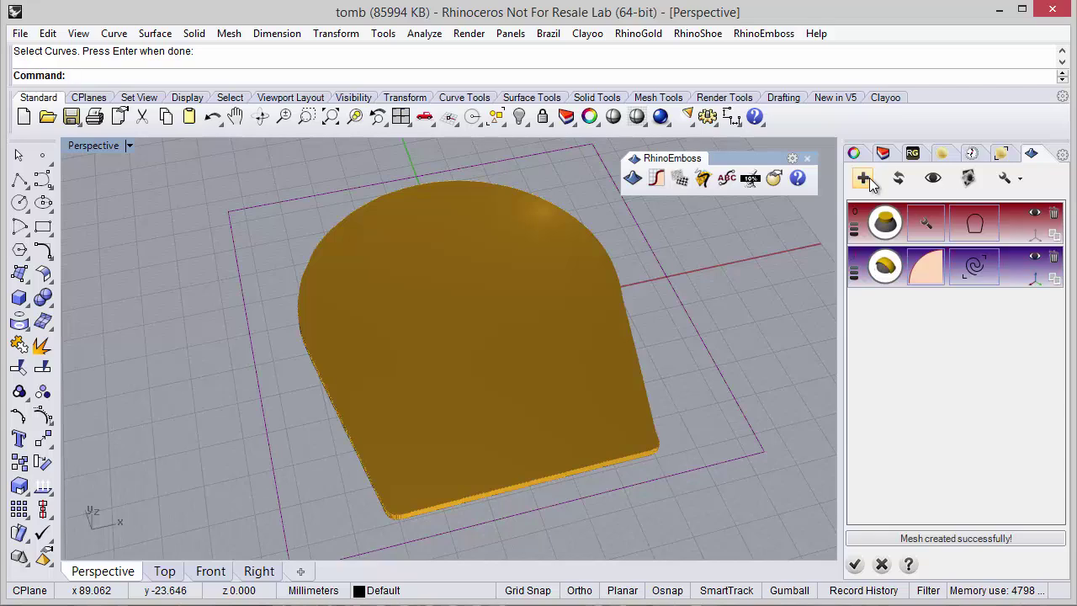
{"action": "left_click", "coordinate": [888, 275]}
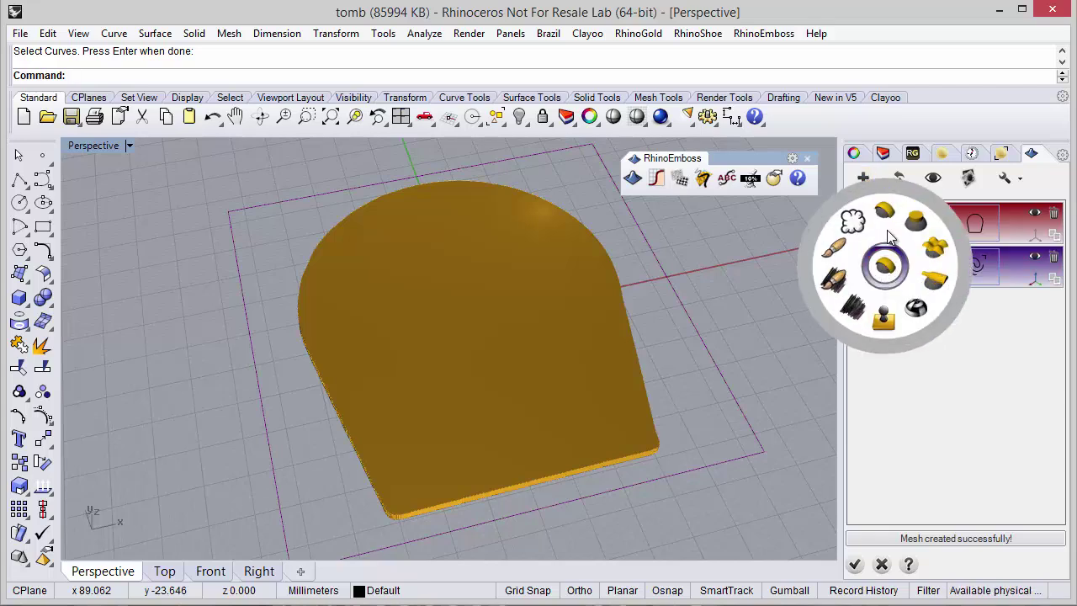
{"action": "left_click", "coordinate": [891, 265]}
{"action": "left_click", "coordinate": [964, 277]}
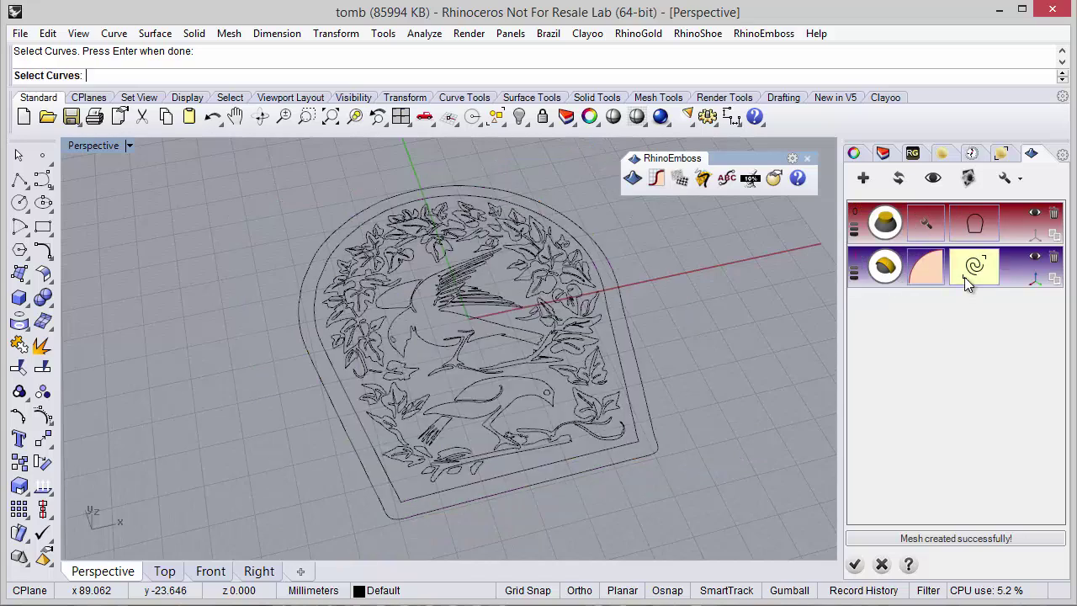
{"action": "left_click", "coordinate": [522, 479]}
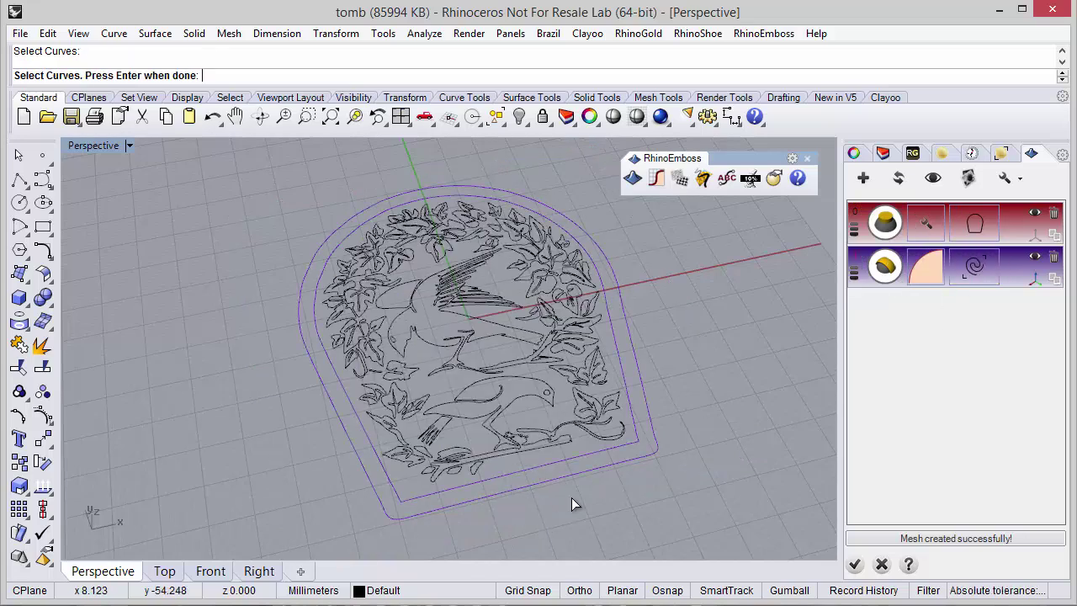
{"action": "key", "text": "Return"}
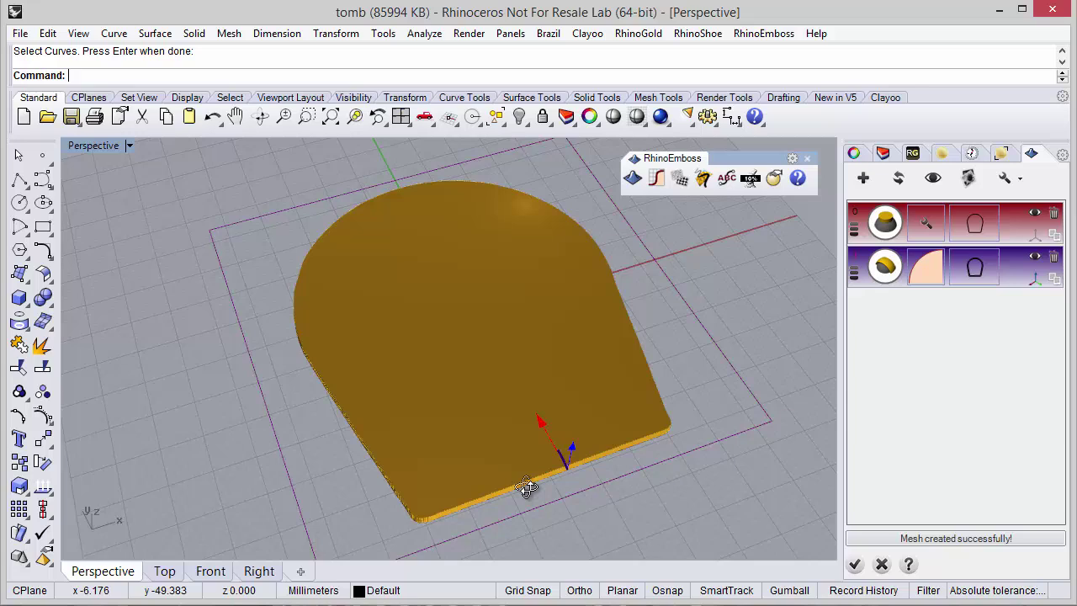
Raise the rim profile height to about 2.08
{"action": "right_click_drag", "start_coordinate": [590, 496], "coordinate": [669, 446]}
{"action": "scroll", "coordinate": [677, 303], "scroll_direction": "up", "scroll_amount": 5}
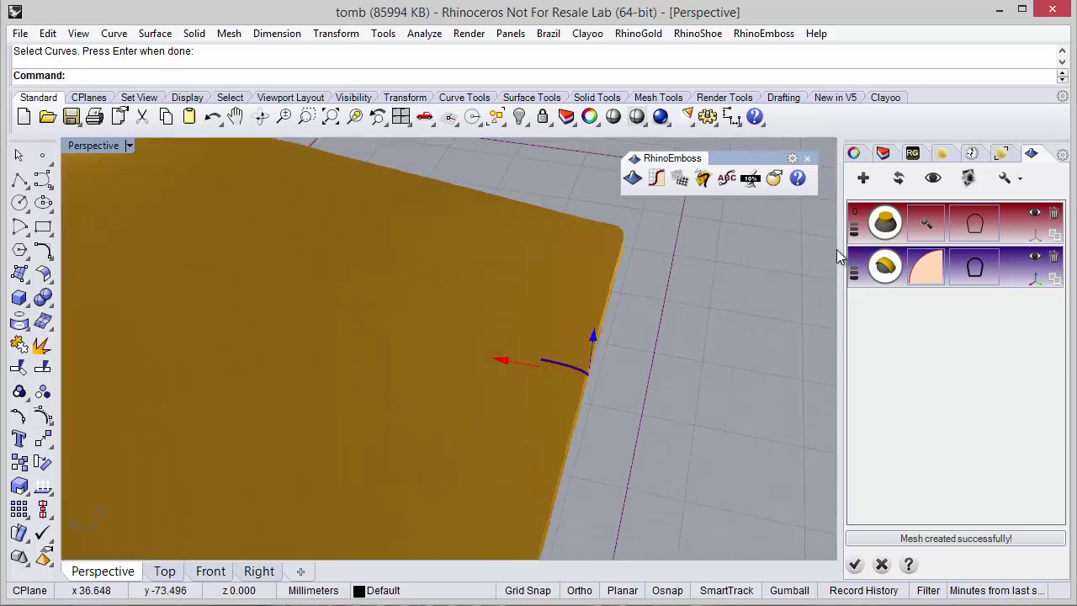
{"action": "left_click", "coordinate": [933, 178]}
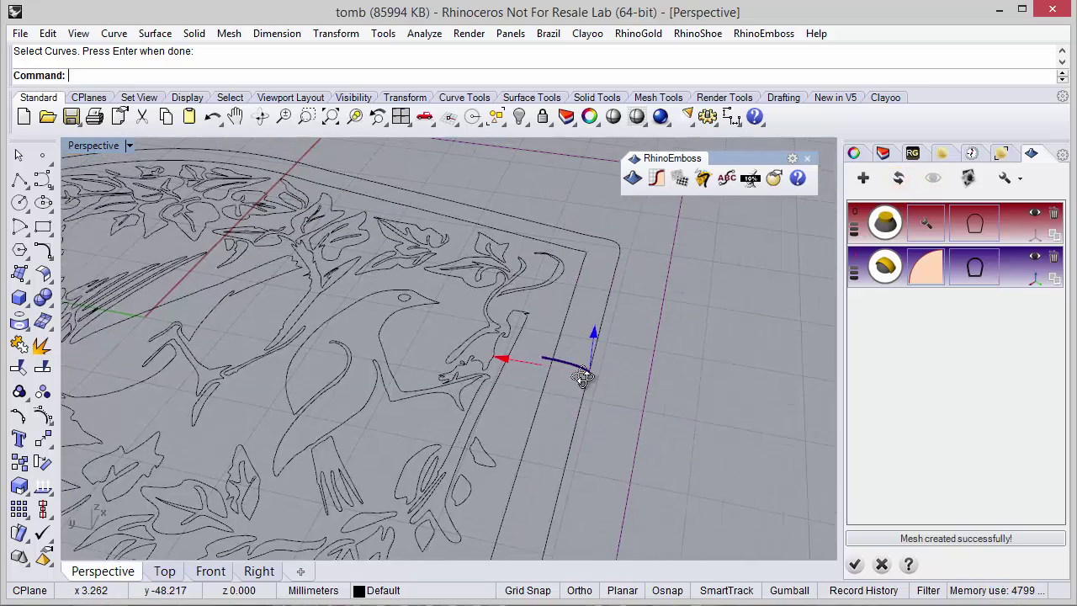
{"action": "scroll", "coordinate": [624, 326], "scroll_direction": "down", "scroll_amount": 2}
{"action": "scroll", "coordinate": [625, 326], "scroll_direction": "up", "scroll_amount": 2}
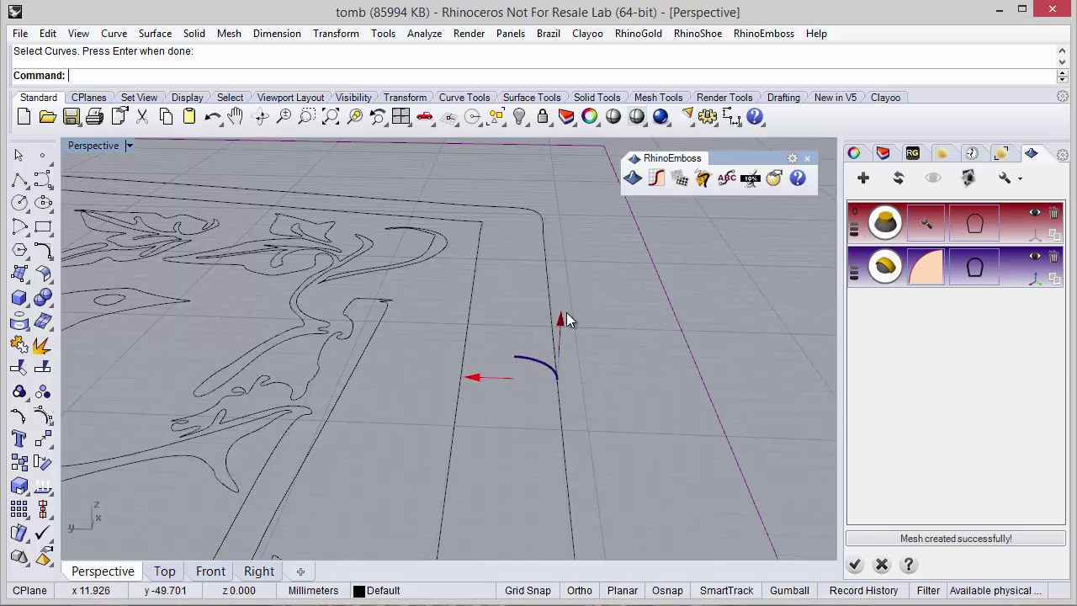
{"action": "left_click_drag", "start_coordinate": [564, 322], "coordinate": [563, 303]}
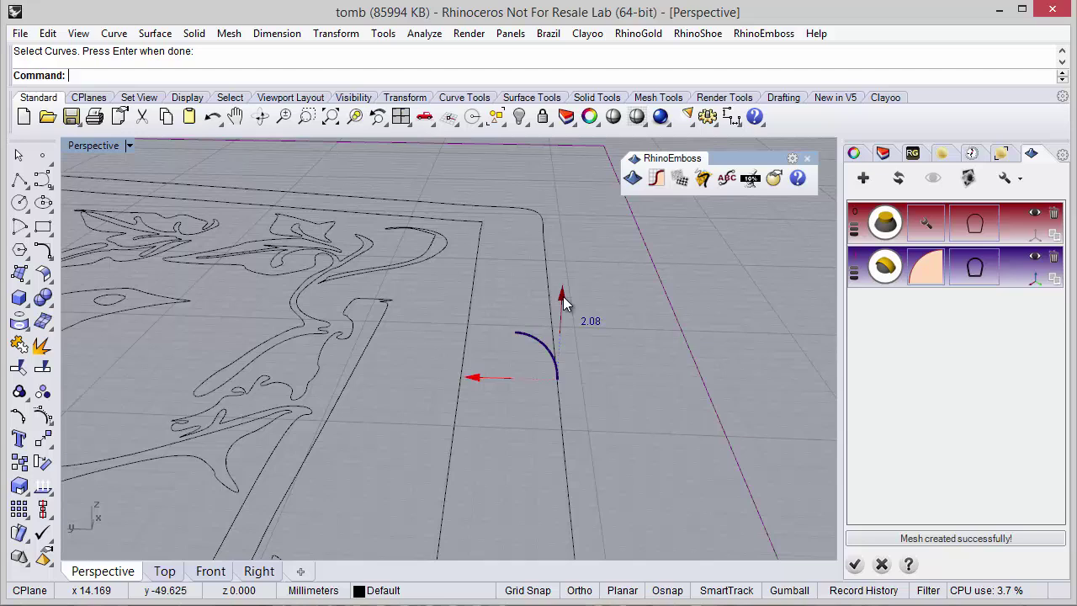
{"action": "left_click", "coordinate": [564, 303]}
{"action": "key", "text": "Return"}
Rebuild the relief mesh and orbit to inspect the profiled rim
{"action": "right_click_drag", "start_coordinate": [629, 421], "coordinate": [504, 444]}
{"action": "scroll", "coordinate": [504, 443], "scroll_direction": "down", "scroll_amount": 5}
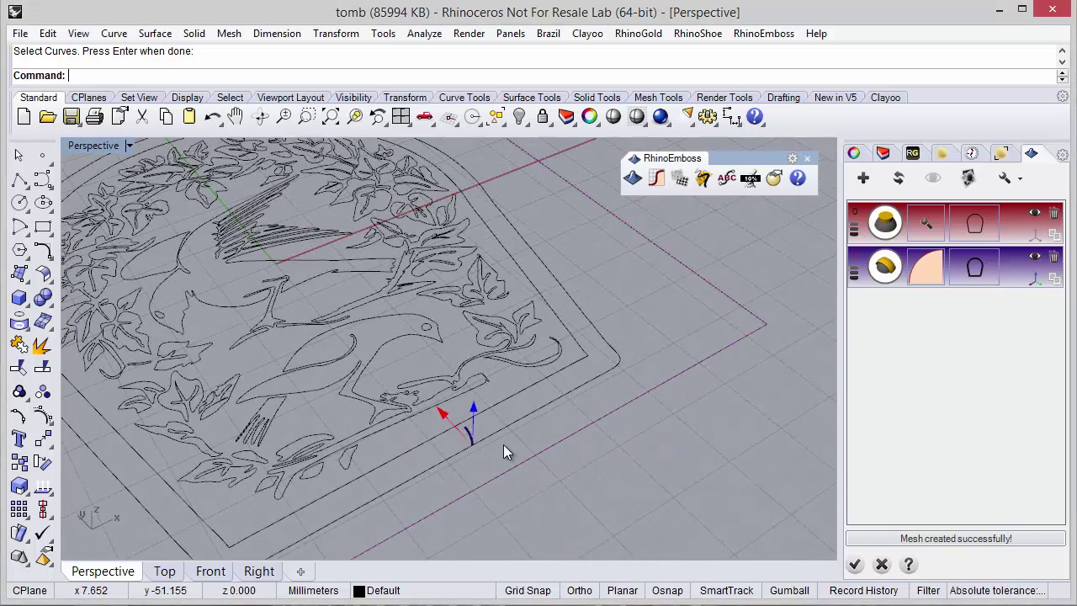
{"action": "left_click", "coordinate": [931, 179]}
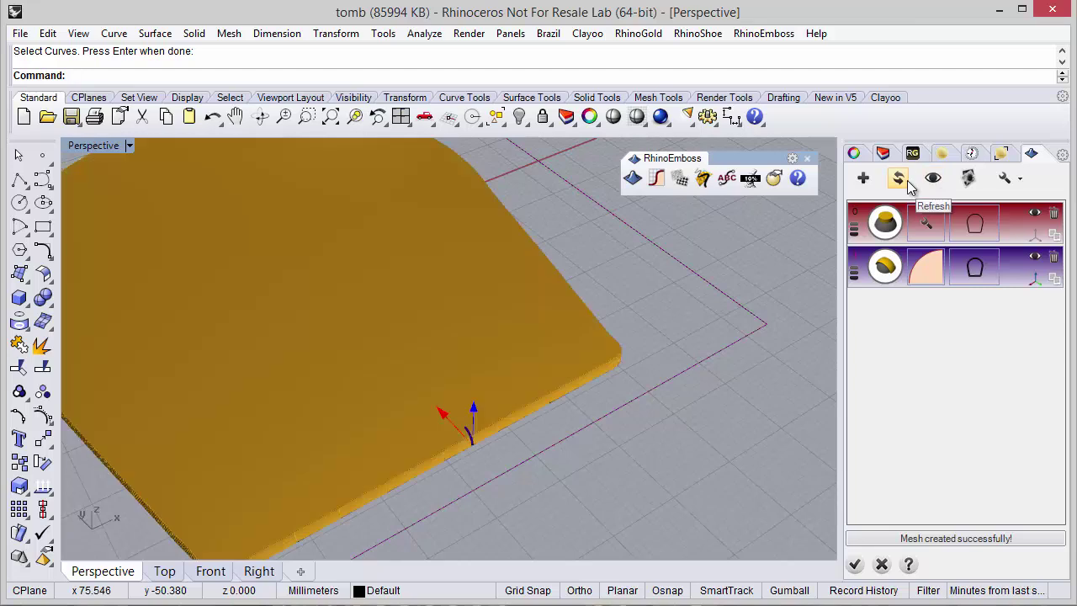
{"action": "left_click", "coordinate": [902, 181]}
{"action": "right_click_drag", "start_coordinate": [796, 264], "coordinate": [650, 421]}
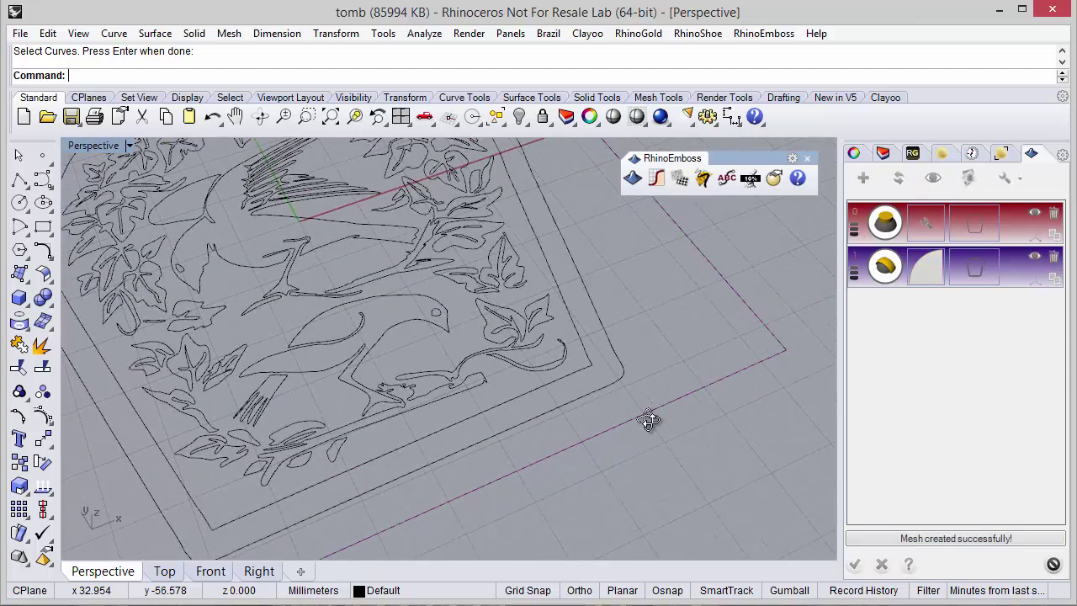
{"action": "scroll", "coordinate": [543, 505], "scroll_direction": "down", "scroll_amount": 2}
{"action": "mouse_move", "coordinate": [543, 474]}
{"action": "right_mouse_down"}
{"action": "mouse_move", "coordinate": [519, 495]}
{"action": "mouse_move", "coordinate": [501, 374]}
{"action": "mouse_move", "coordinate": [402, 344]}
{"action": "mouse_move", "coordinate": [408, 390]}
{"action": "right_mouse_up"}
{"action": "scroll", "coordinate": [519, 497], "scroll_direction": "down", "scroll_amount": 2}
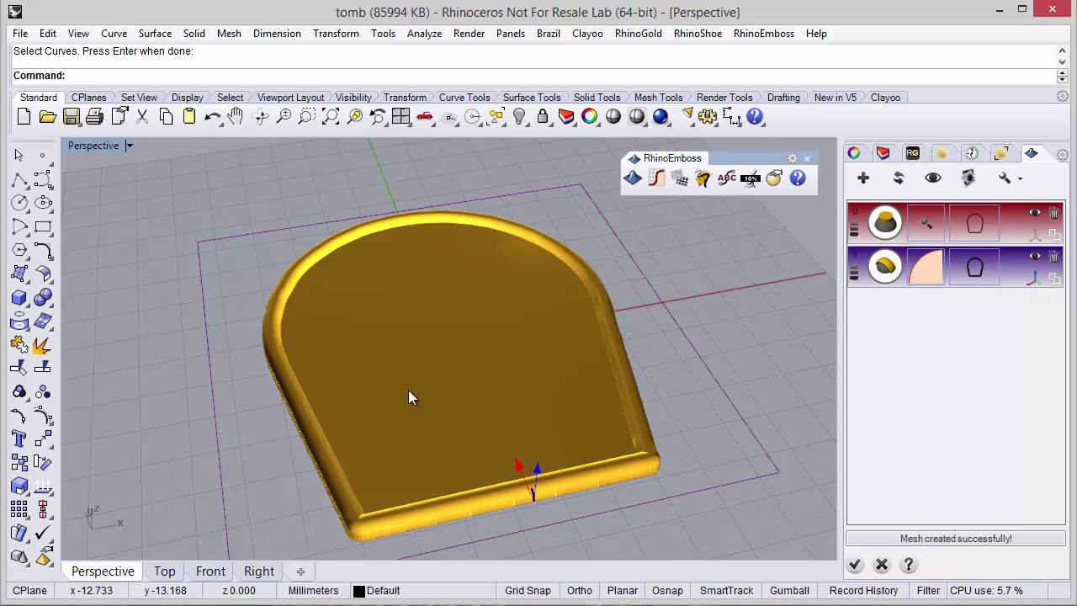
Add a third By Profiles layer using the leafy wreath curves
{"action": "left_click", "coordinate": [863, 178]}
{"action": "middle_click", "coordinate": [885, 309]}
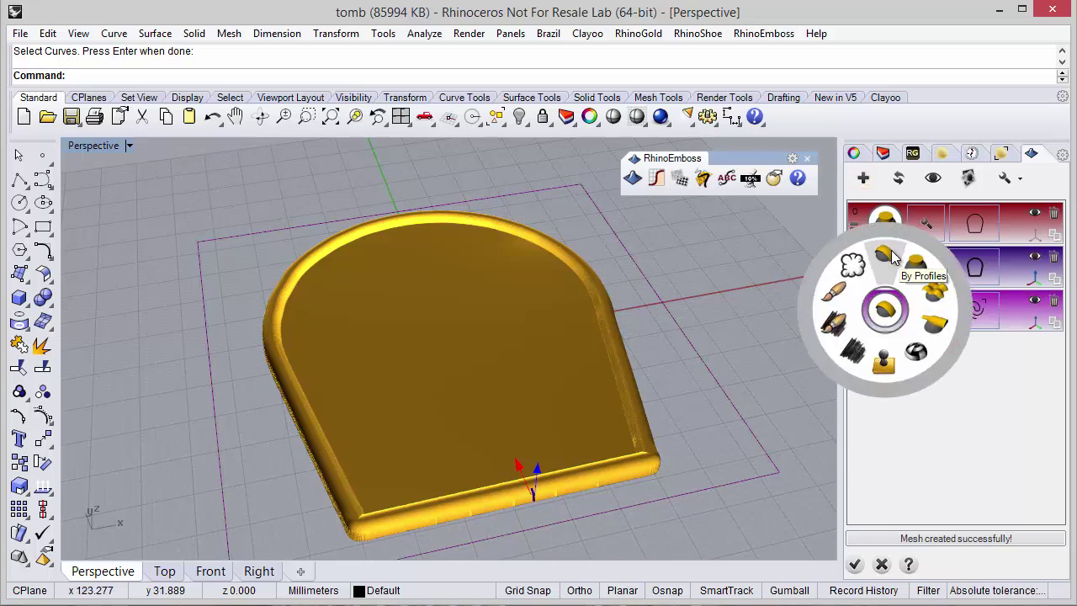
{"action": "left_click", "coordinate": [974, 309]}
{"action": "left_click", "coordinate": [594, 358]}
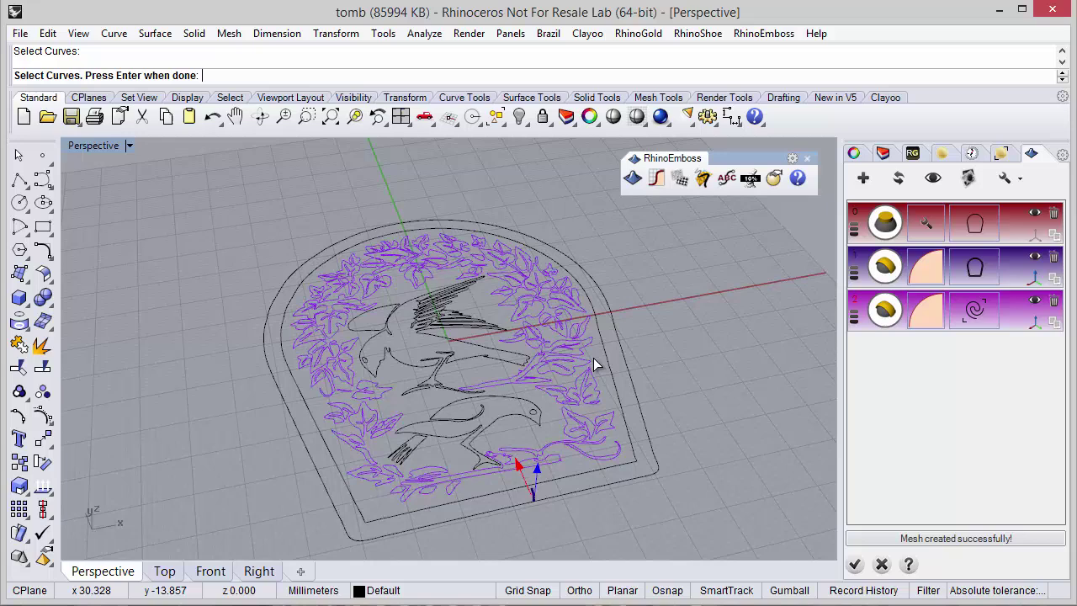
{"action": "right_click_drag", "start_coordinate": [698, 398], "coordinate": [706, 425]}
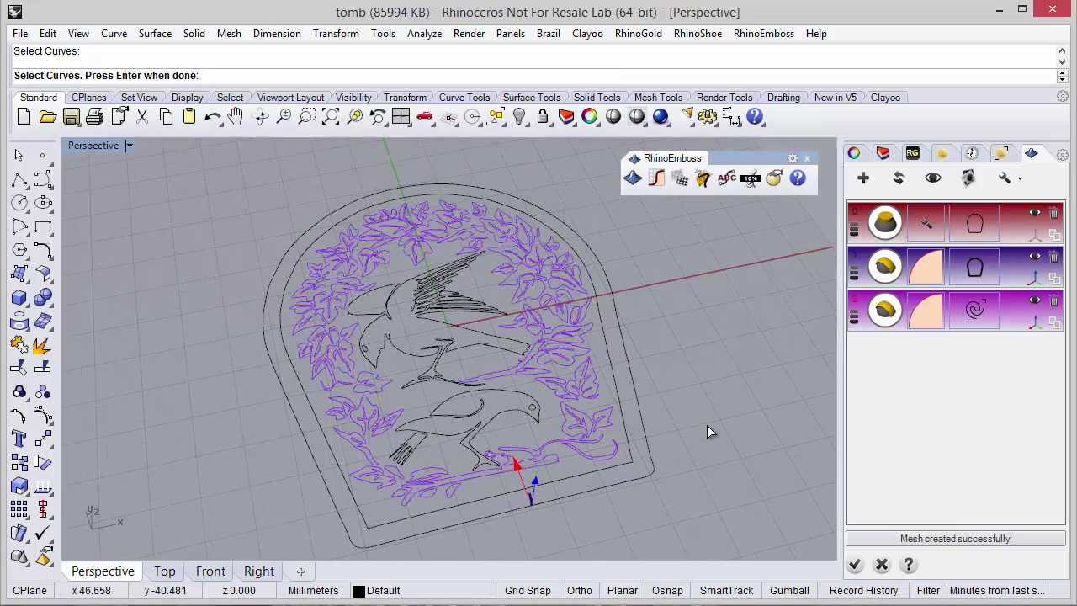
{"action": "key", "text": "Return"}
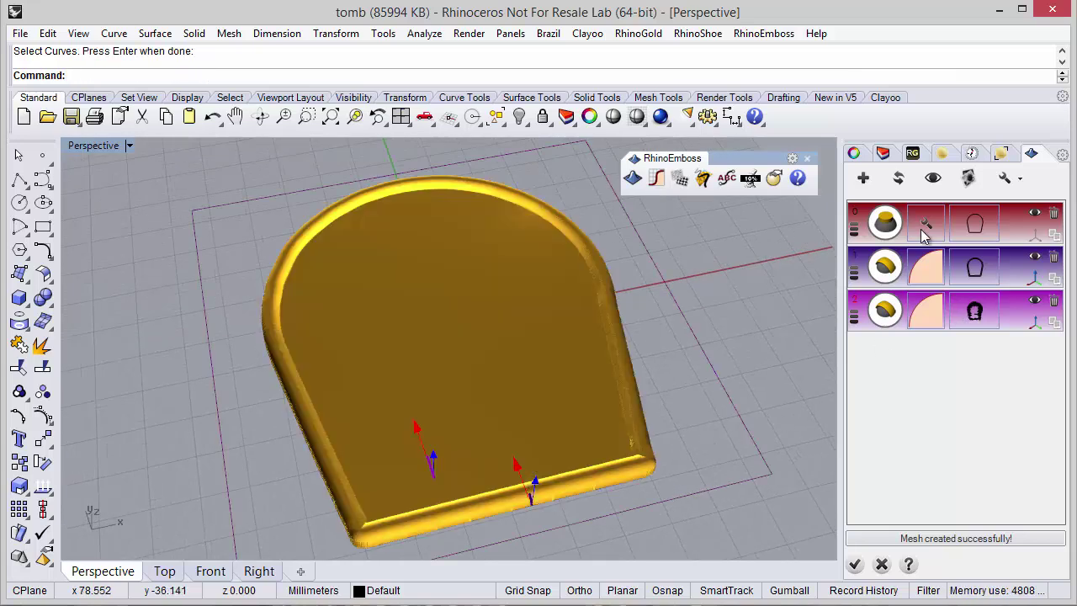
Scale the wreath profile handle down slightly and rebuild the relief
{"action": "left_click", "coordinate": [932, 178]}
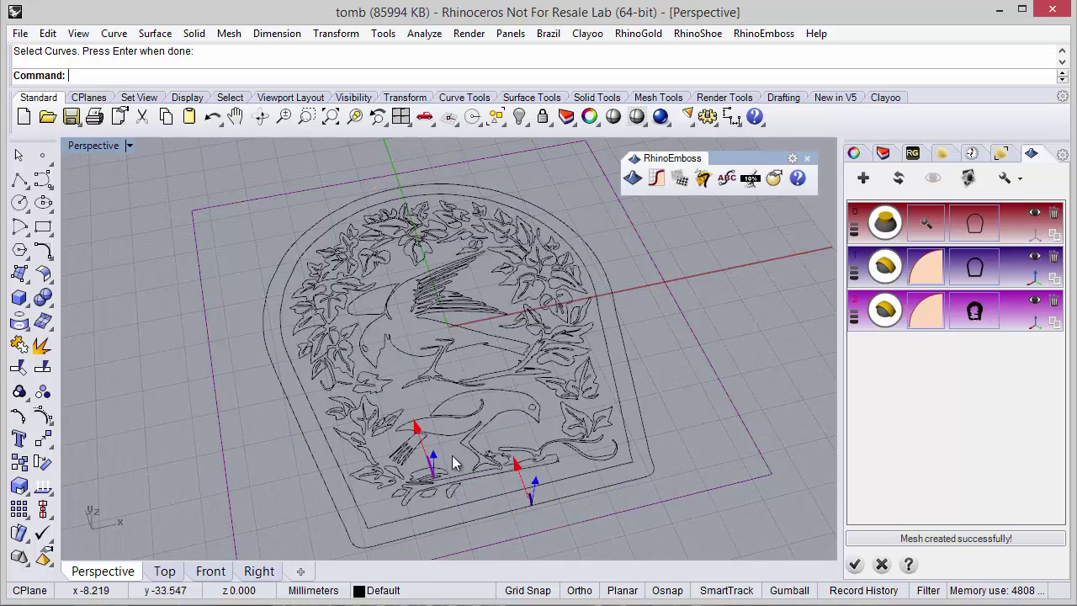
{"action": "right_click_drag", "start_coordinate": [451, 457], "coordinate": [590, 436]}
{"action": "scroll", "coordinate": [568, 448], "scroll_direction": "up", "scroll_amount": 5}
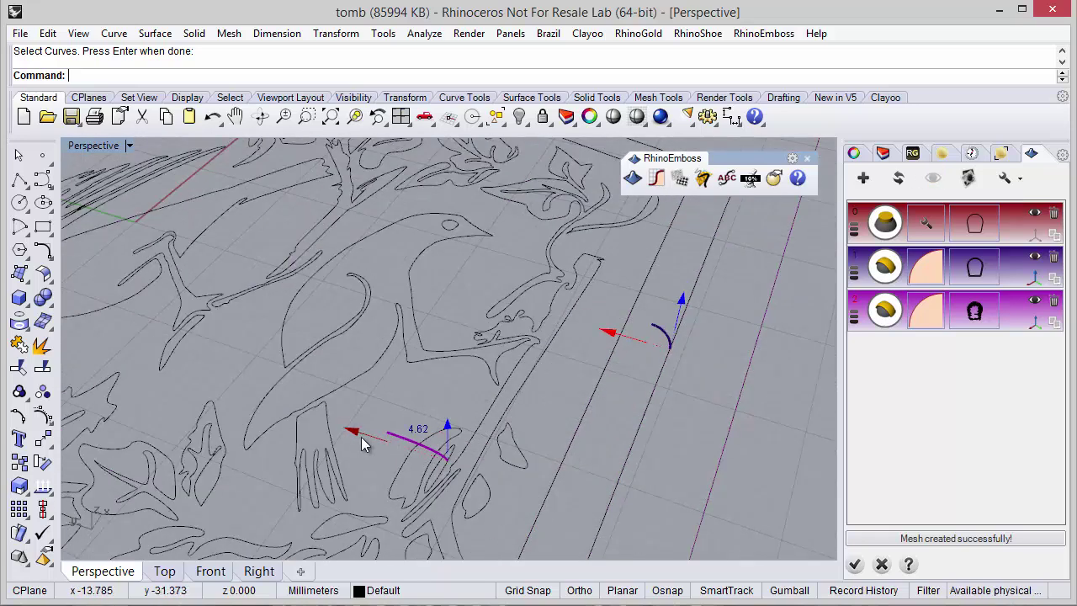
{"action": "left_click", "coordinate": [449, 429]}
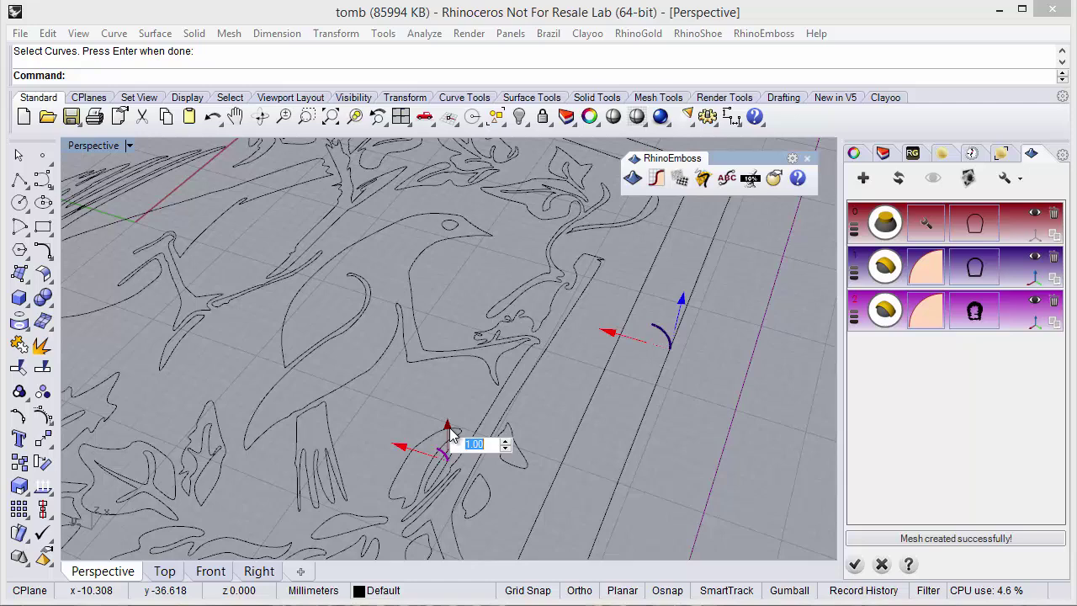
{"action": "type", "text": "1"}
{"action": "key", "text": "Return"}
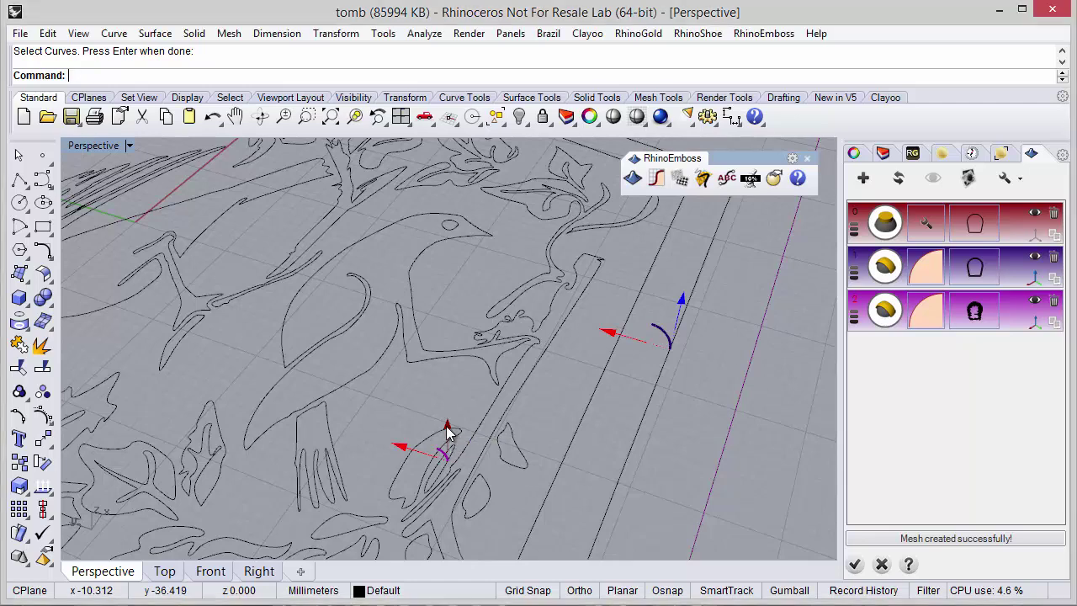
{"action": "scroll", "coordinate": [440, 505], "scroll_direction": "down", "scroll_amount": 1}
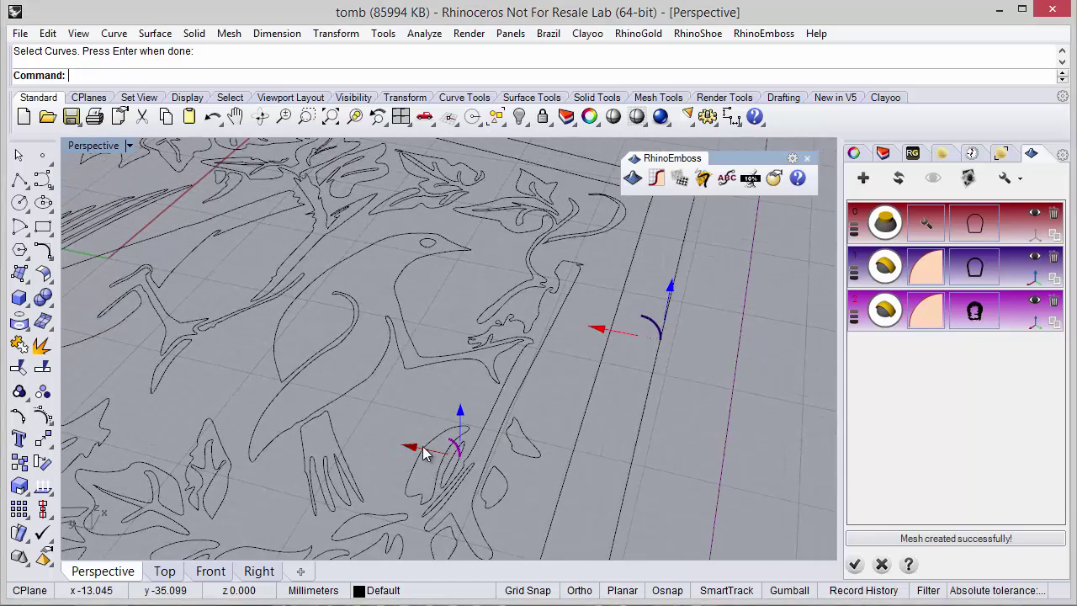
{"action": "left_click_drag", "start_coordinate": [424, 452], "coordinate": [423, 453]}
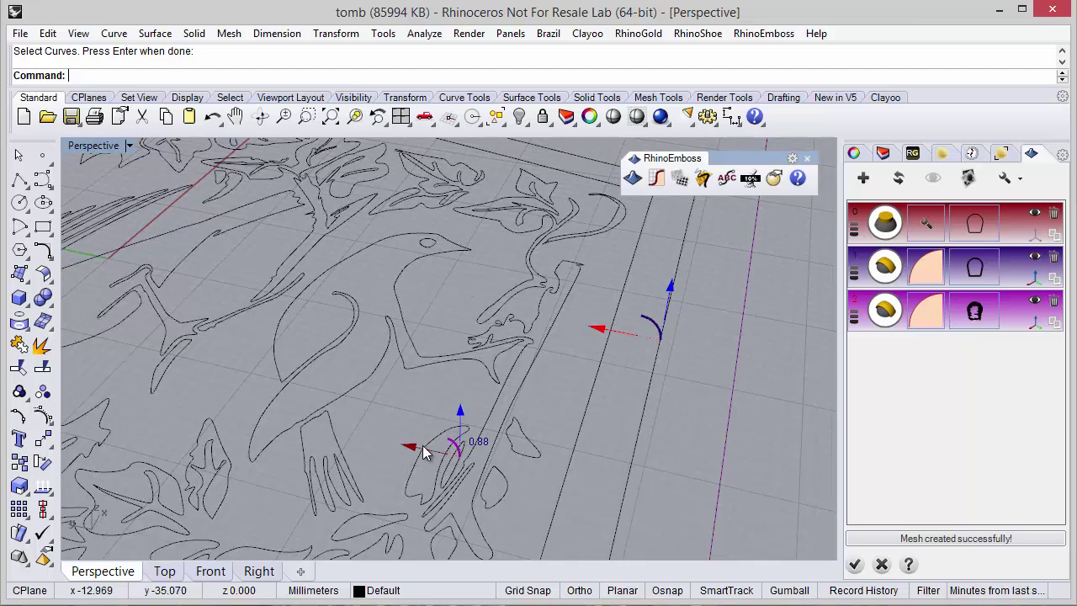
{"action": "scroll", "coordinate": [444, 453], "scroll_direction": "down", "scroll_amount": 10}
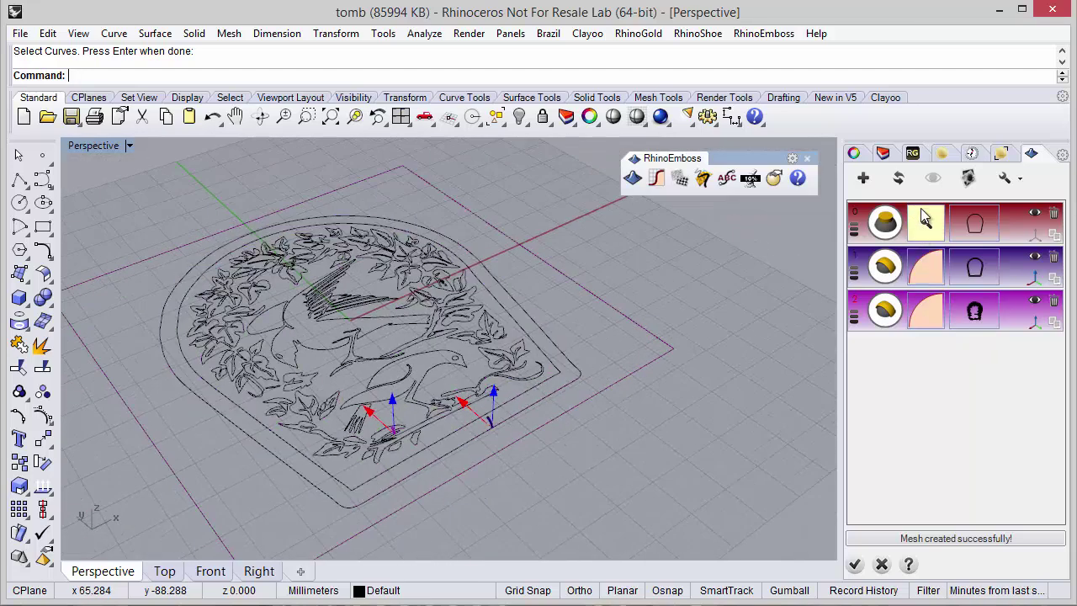
{"action": "left_click", "coordinate": [899, 179]}
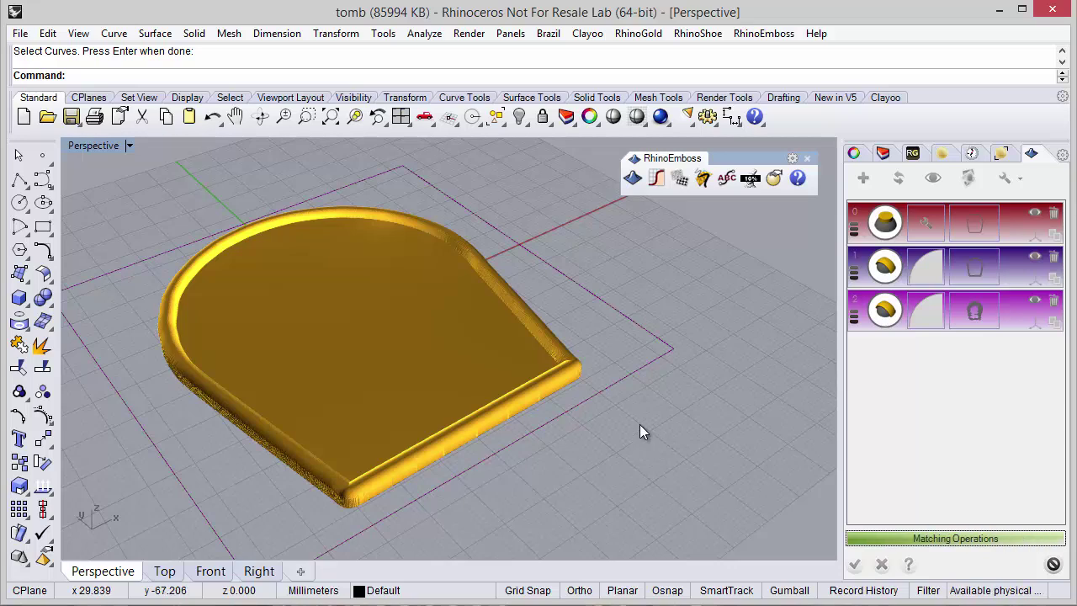
Orbit and zoom to inspect the raised ivy wreath on the arched panel
{"action": "mouse_move", "coordinate": [606, 291]}
{"action": "right_mouse_down"}
{"action": "mouse_move", "coordinate": [576, 399]}
{"action": "mouse_move", "coordinate": [493, 305]}
{"action": "mouse_move", "coordinate": [452, 334]}
{"action": "mouse_move", "coordinate": [408, 318]}
{"action": "mouse_move", "coordinate": [414, 343]}
{"action": "mouse_move", "coordinate": [410, 206]}
{"action": "right_mouse_up"}
{"action": "scroll", "coordinate": [493, 305], "scroll_direction": "up", "scroll_amount": 3}
{"action": "scroll", "coordinate": [409, 198], "scroll_direction": "up", "scroll_amount": 4}
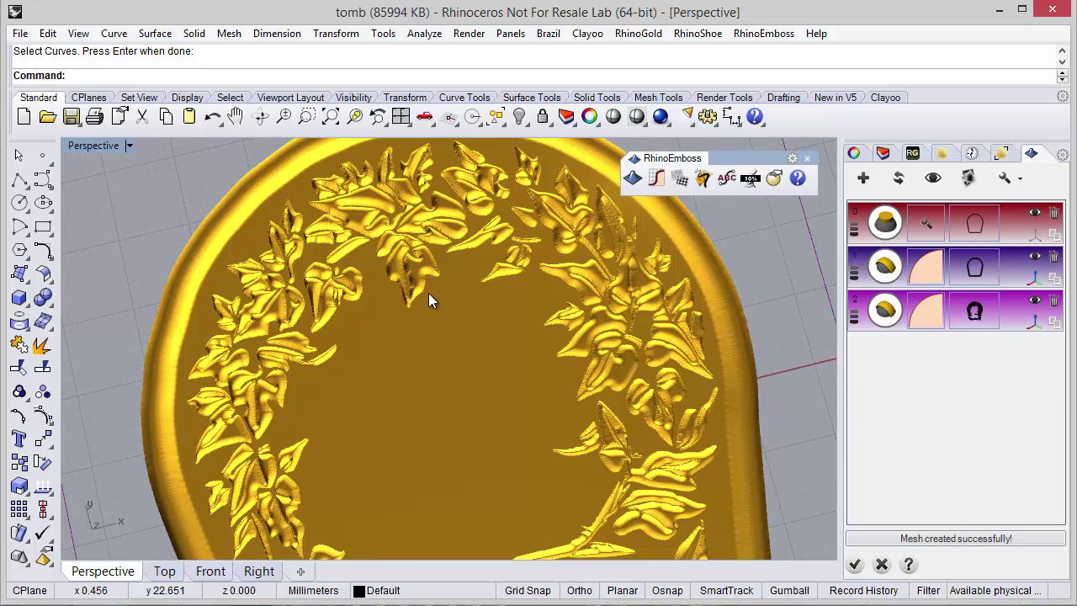
{"action": "scroll", "coordinate": [428, 293], "scroll_direction": "down", "scroll_amount": 2}
{"action": "mouse_move", "coordinate": [382, 251]}
{"action": "right_mouse_down"}
{"action": "mouse_move", "coordinate": [450, 315]}
{"action": "mouse_move", "coordinate": [444, 230]}
{"action": "mouse_move", "coordinate": [427, 308]}
{"action": "mouse_move", "coordinate": [435, 320]}
{"action": "mouse_move", "coordinate": [428, 272]}
{"action": "mouse_move", "coordinate": [444, 385]}
{"action": "mouse_move", "coordinate": [474, 337]}
{"action": "mouse_move", "coordinate": [537, 311]}
{"action": "mouse_move", "coordinate": [455, 351]}
{"action": "mouse_move", "coordinate": [440, 380]}
{"action": "right_mouse_up"}
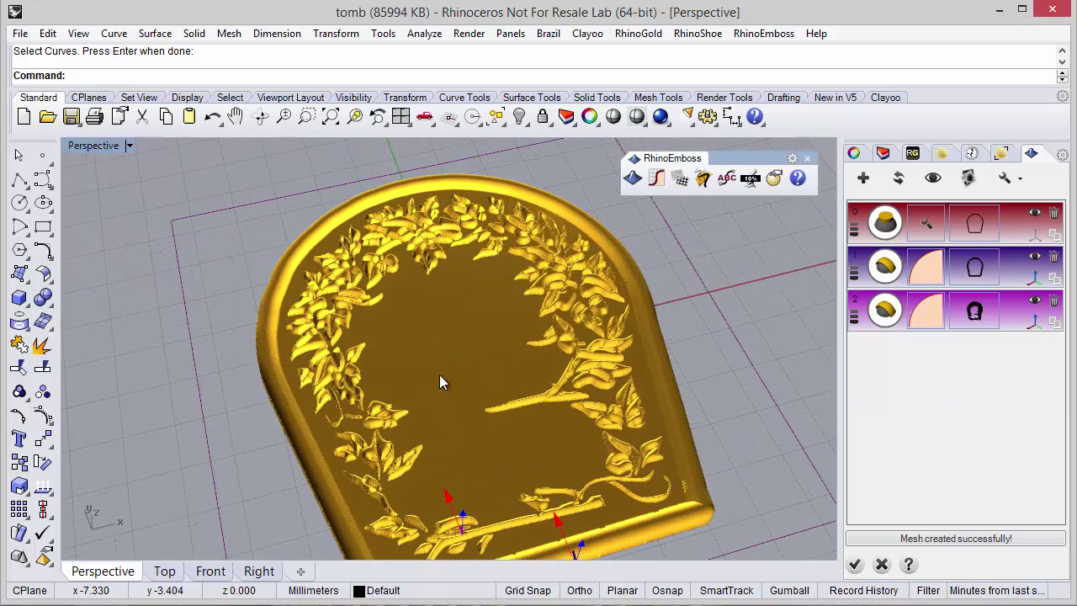
Add a fourth By Profiles layer using both bird outlines
{"action": "left_click", "coordinate": [863, 178]}
{"action": "left_click", "coordinate": [886, 371]}
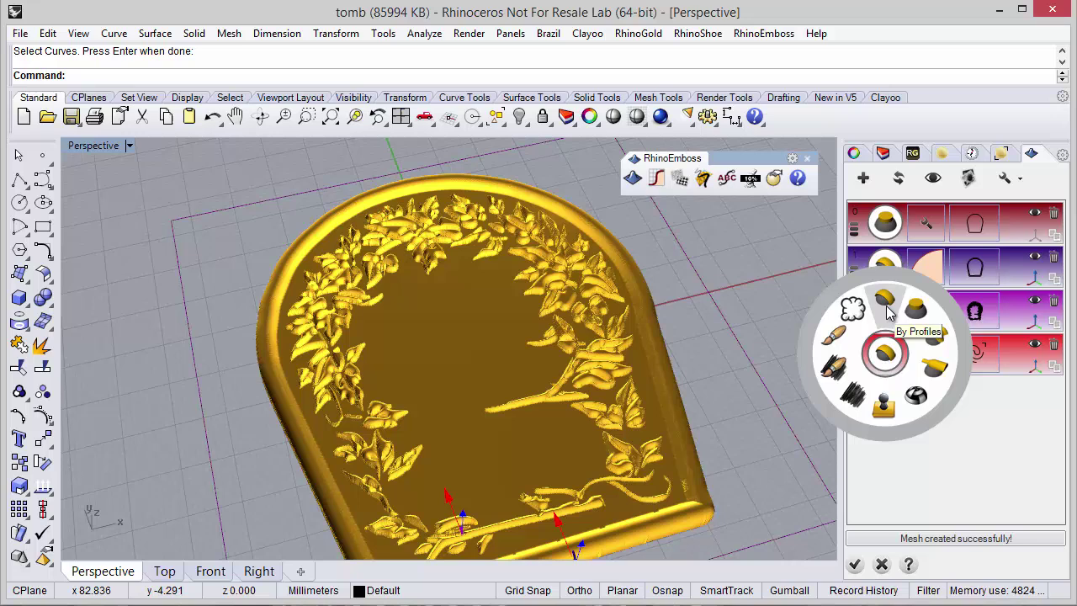
{"action": "left_click", "coordinate": [894, 311]}
{"action": "left_click", "coordinate": [972, 354]}
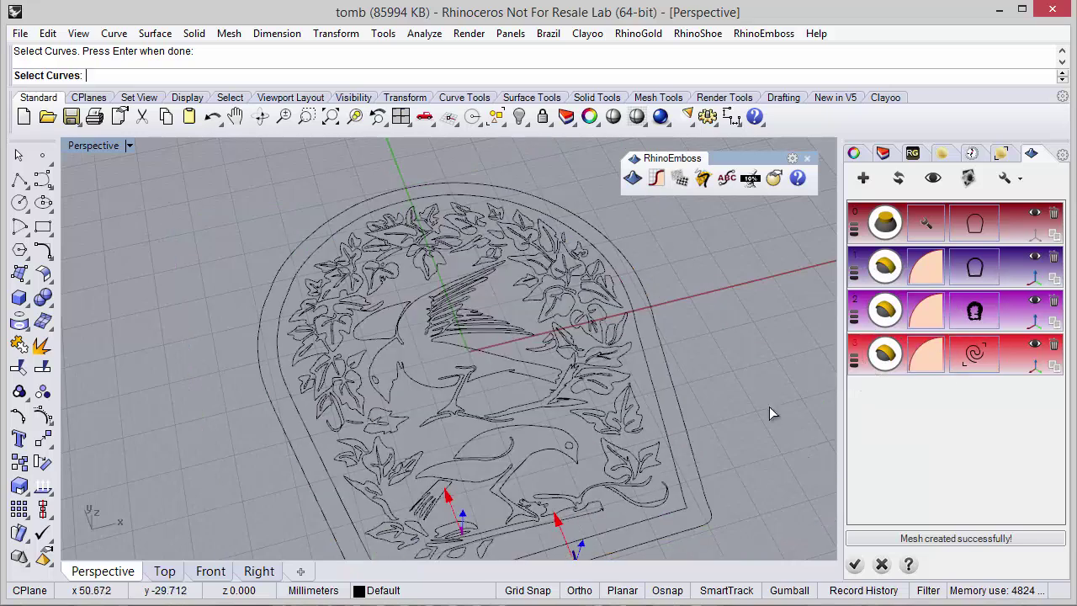
{"action": "left_click", "coordinate": [562, 437]}
{"action": "left_click", "coordinate": [489, 380]}
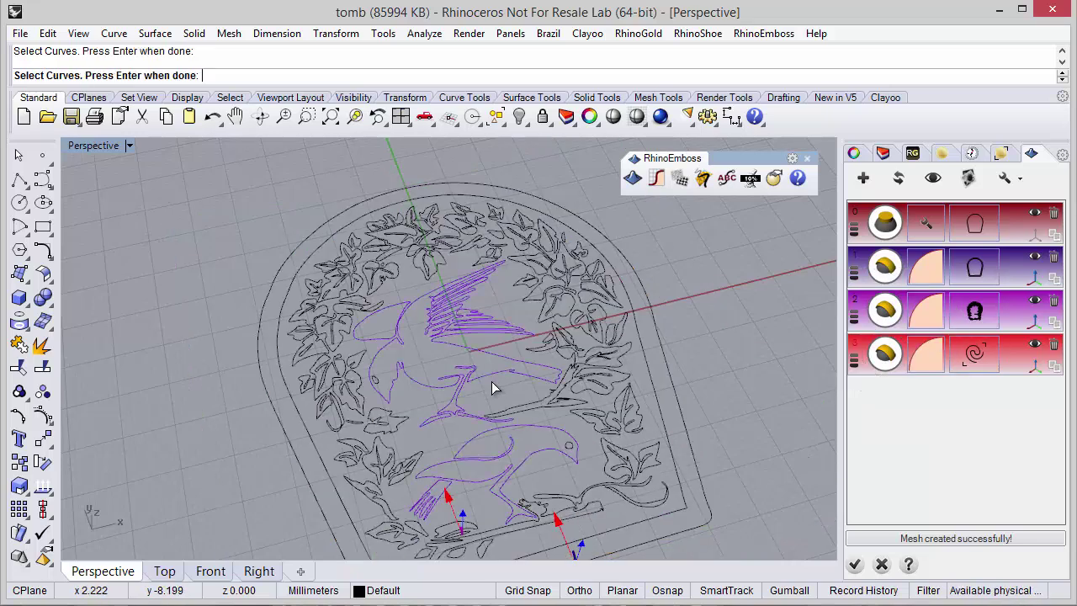
{"action": "key", "text": "Return"}
Rotate the bird profile handles to new angles with exact values
{"action": "right_click_drag", "start_coordinate": [468, 393], "coordinate": [778, 291]}
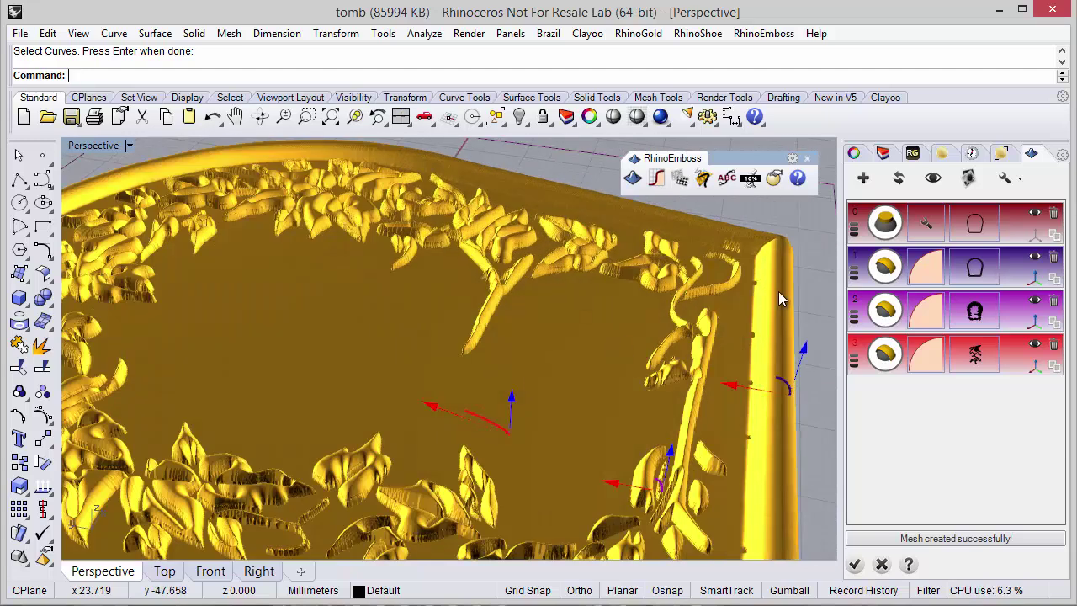
{"action": "left_click", "coordinate": [933, 179]}
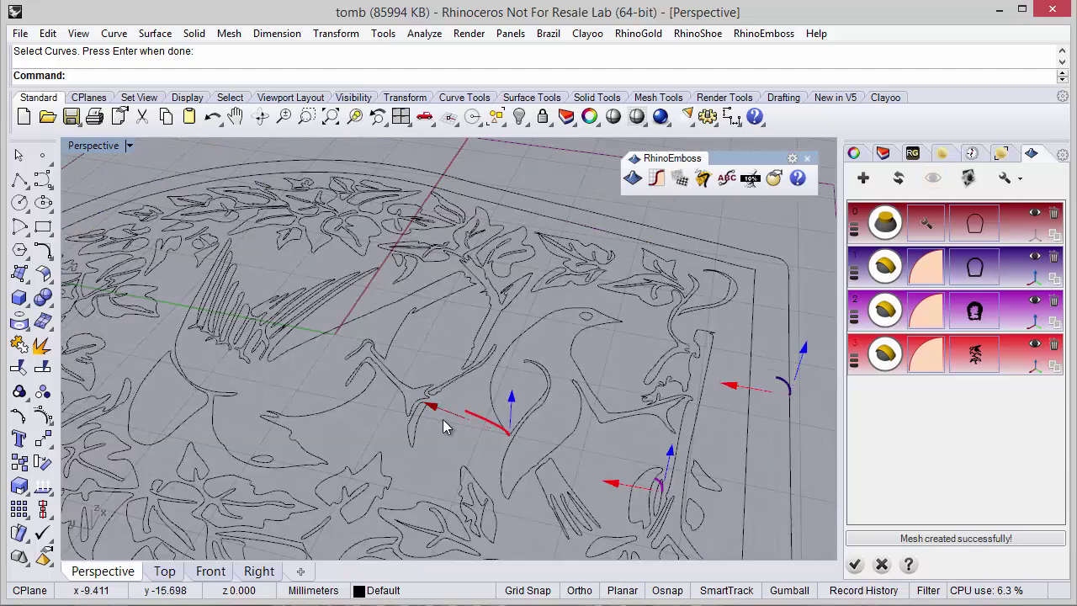
{"action": "left_click_drag", "start_coordinate": [457, 427], "coordinate": [471, 428]}
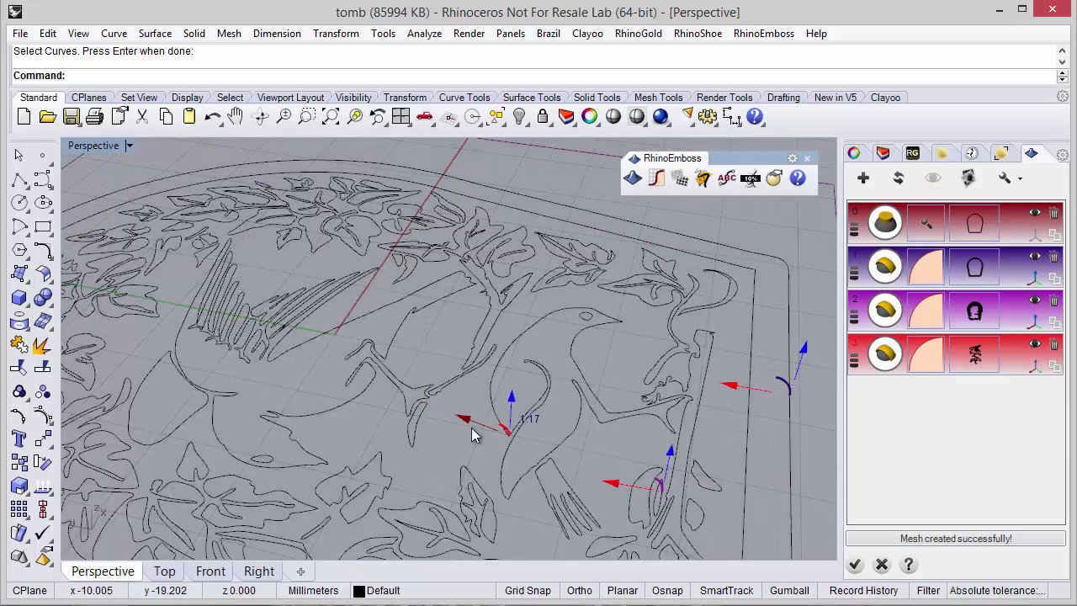
{"action": "left_click", "coordinate": [519, 407]}
{"action": "key", "text": "Return"}
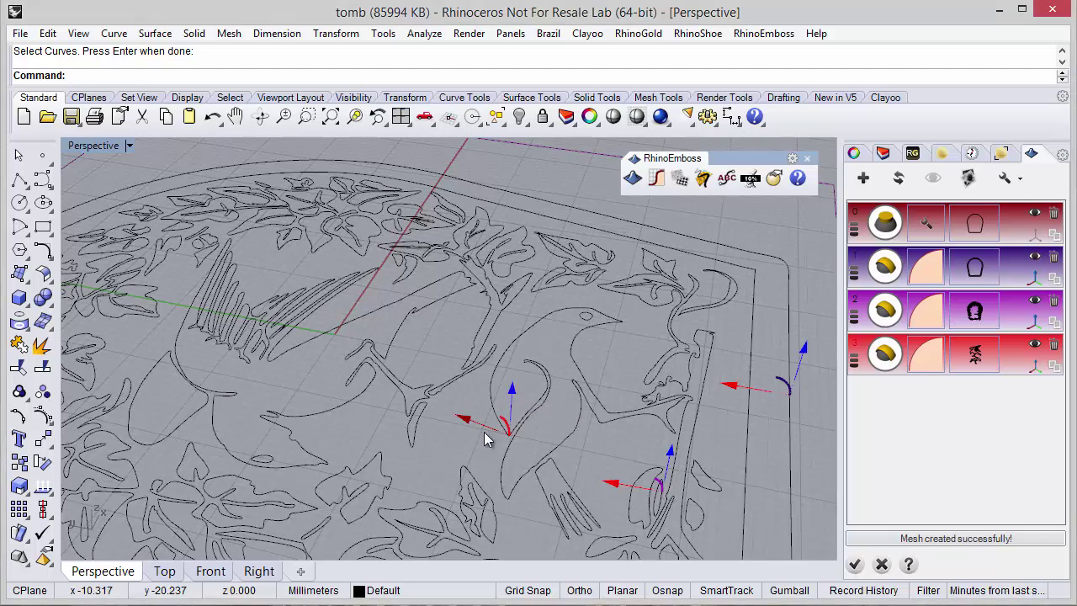
{"action": "left_click_drag", "start_coordinate": [484, 427], "coordinate": [476, 423]}
{"action": "right_click_drag", "start_coordinate": [614, 385], "coordinate": [524, 383]}
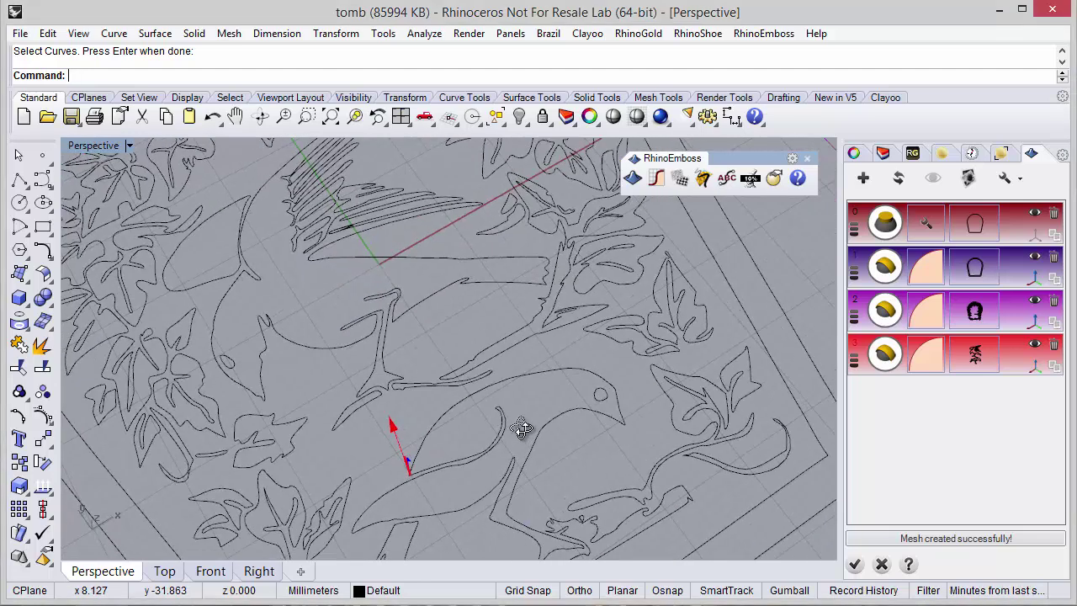
Rebuild the relief, tweak a bird profile handle, and recompute the raised birds
{"action": "left_click", "coordinate": [932, 177]}
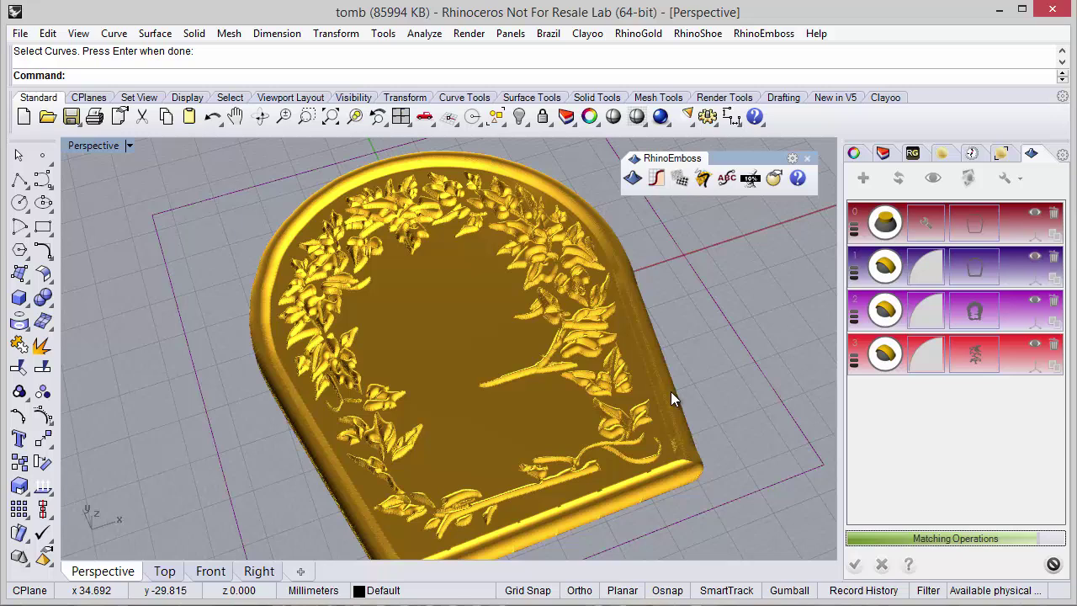
{"action": "mouse_move", "coordinate": [670, 391]}
{"action": "right_mouse_down"}
{"action": "mouse_move", "coordinate": [625, 444]}
{"action": "mouse_move", "coordinate": [686, 362]}
{"action": "right_mouse_up"}
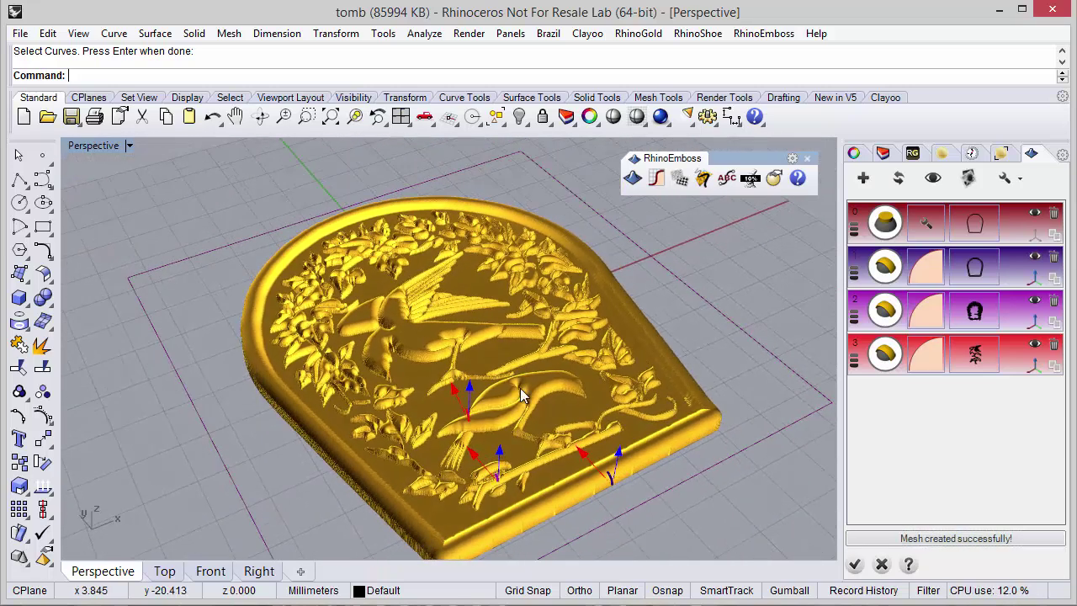
{"action": "right_click_drag", "start_coordinate": [521, 395], "coordinate": [514, 406]}
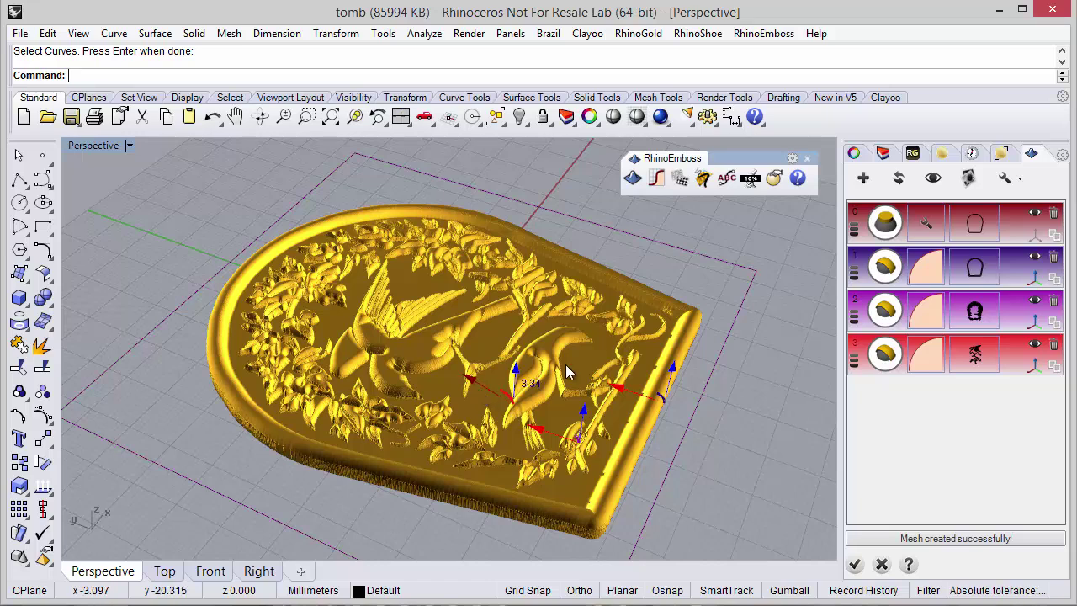
{"action": "right_click_drag", "start_coordinate": [617, 347], "coordinate": [757, 269]}
{"action": "left_click", "coordinate": [890, 177]}
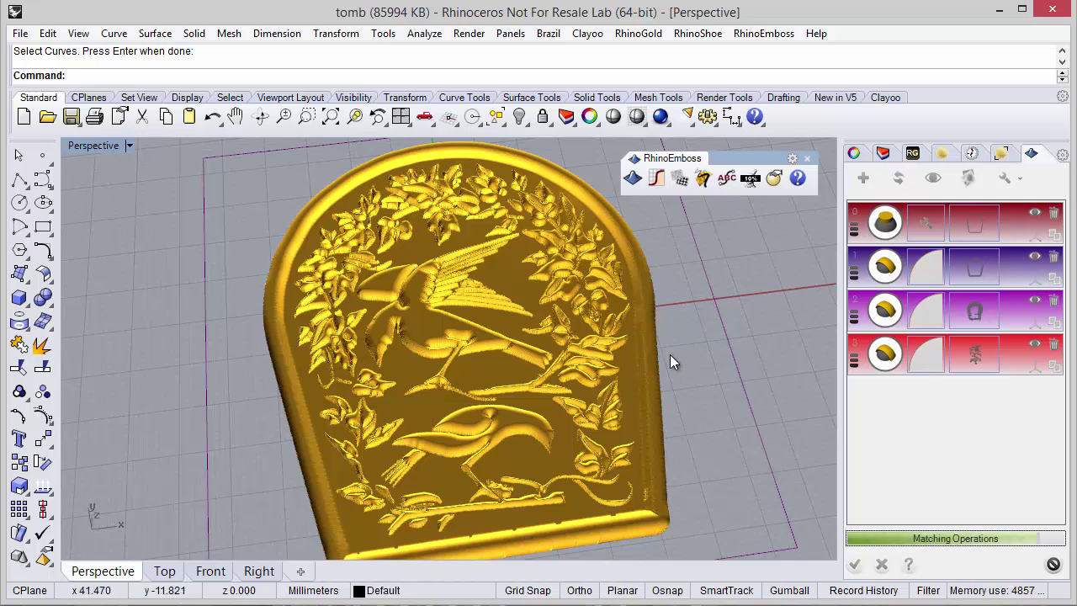
{"action": "mouse_move", "coordinate": [587, 336]}
{"action": "right_mouse_down"}
{"action": "mouse_move", "coordinate": [593, 418]}
{"action": "mouse_move", "coordinate": [555, 380]}
{"action": "mouse_move", "coordinate": [575, 326]}
{"action": "mouse_move", "coordinate": [548, 344]}
{"action": "mouse_move", "coordinate": [510, 334]}
{"action": "mouse_move", "coordinate": [601, 350]}
{"action": "mouse_move", "coordinate": [563, 361]}
{"action": "mouse_move", "coordinate": [683, 328]}
{"action": "right_mouse_up"}
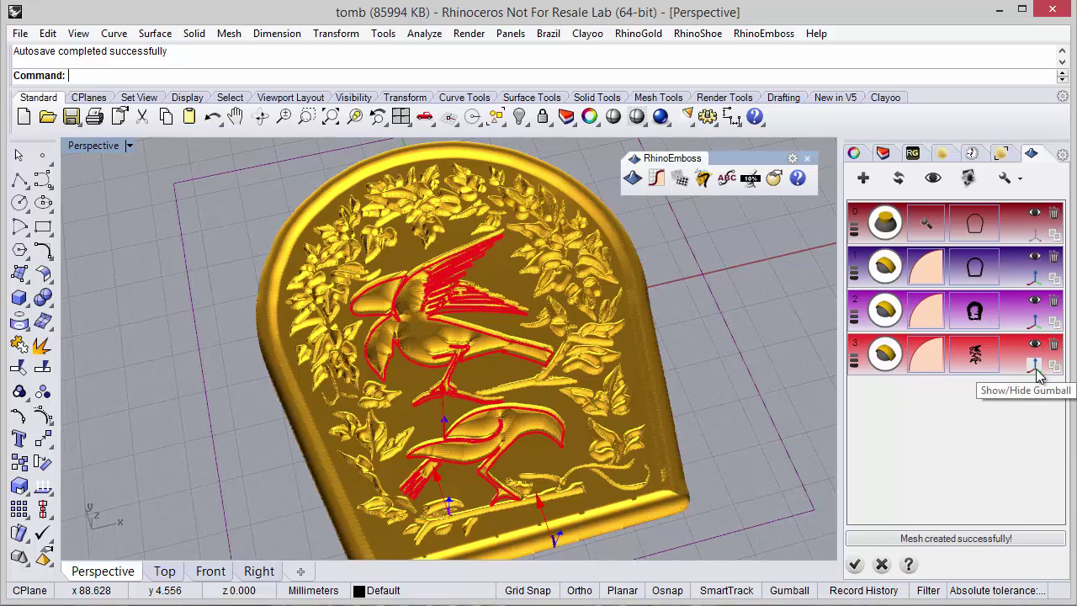
Add a sculpting layer with the smoothing brush at size 11
{"action": "right_click_drag", "start_coordinate": [634, 370], "coordinate": [636, 382]}
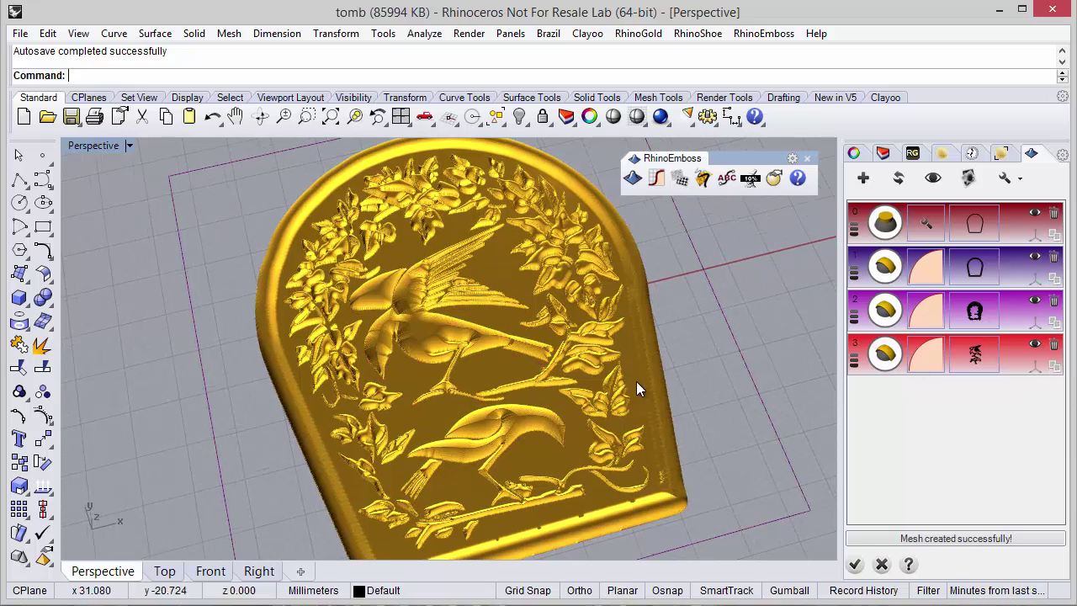
{"action": "left_click", "coordinate": [861, 183]}
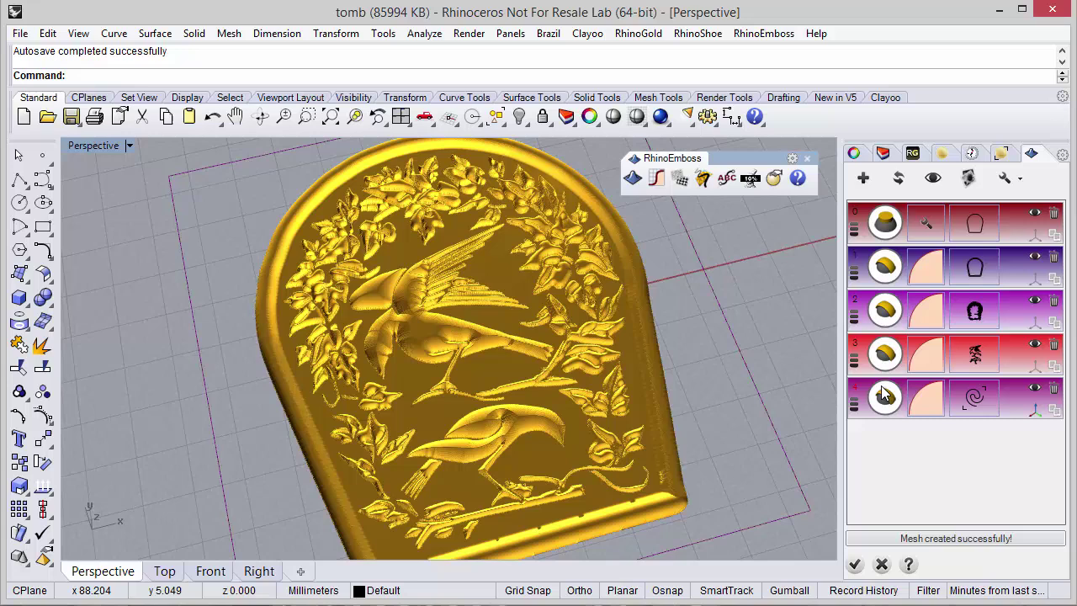
{"action": "left_click", "coordinate": [884, 394]}
{"action": "left_click", "coordinate": [861, 365]}
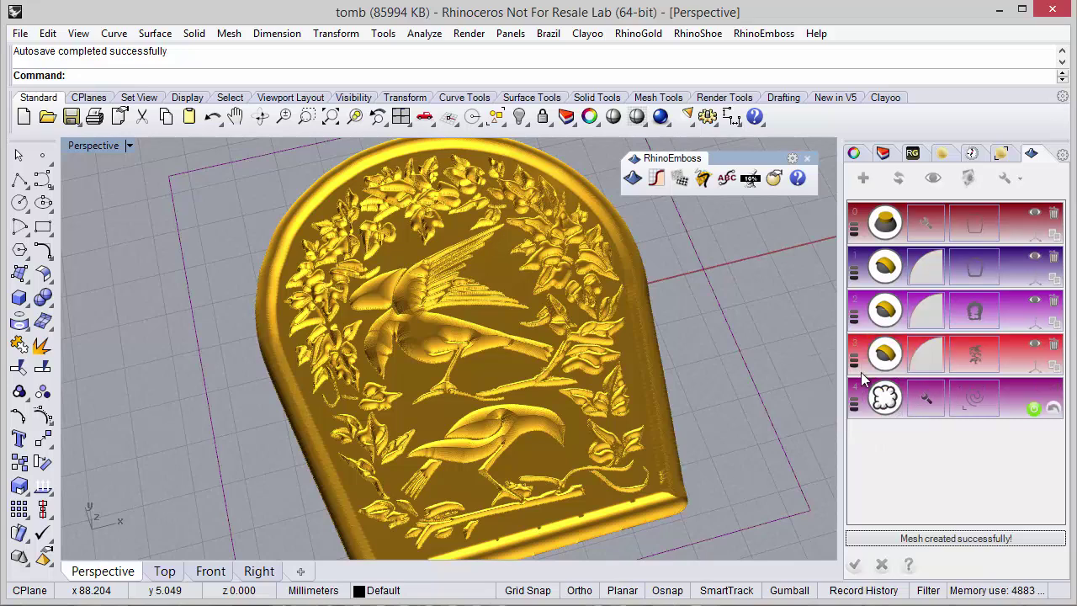
{"action": "left_click", "coordinate": [922, 399]}
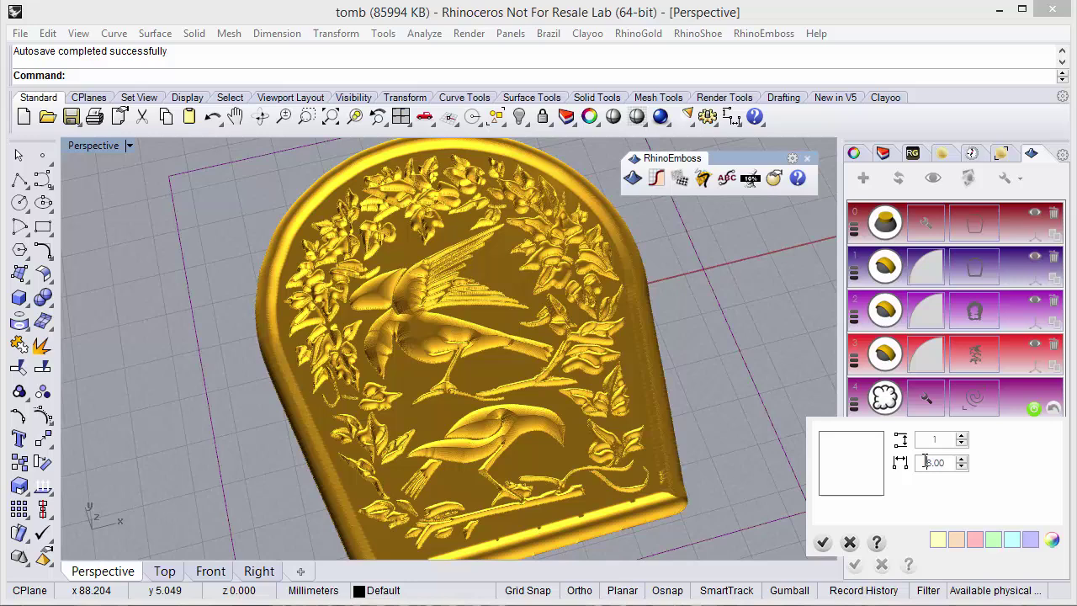
{"action": "type", "text": "11"}
{"action": "left_click", "coordinate": [836, 542]}
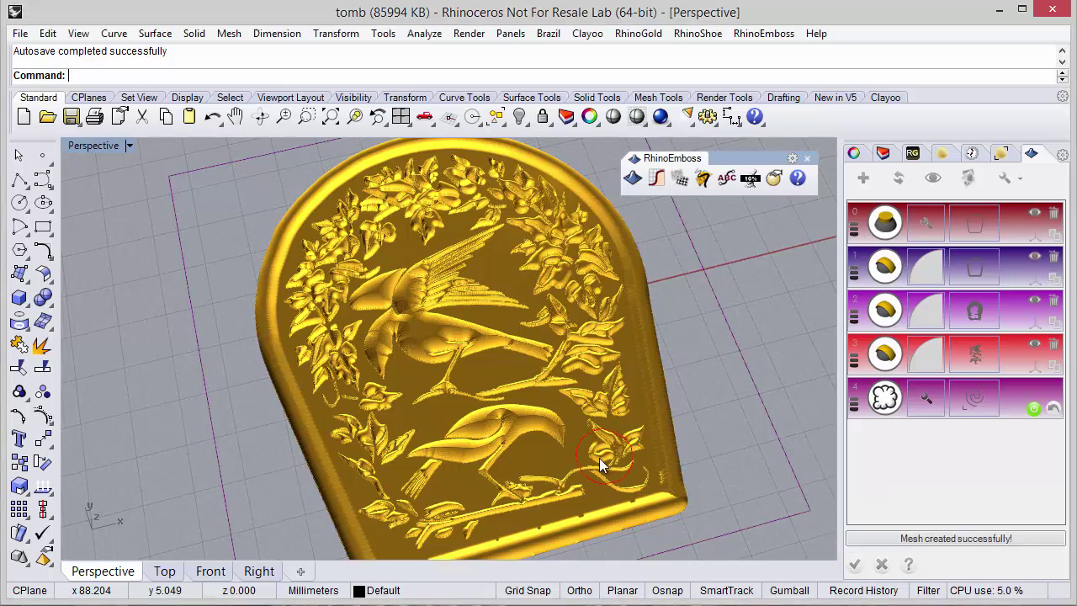
{"action": "right_click_drag", "start_coordinate": [599, 458], "coordinate": [555, 452]}
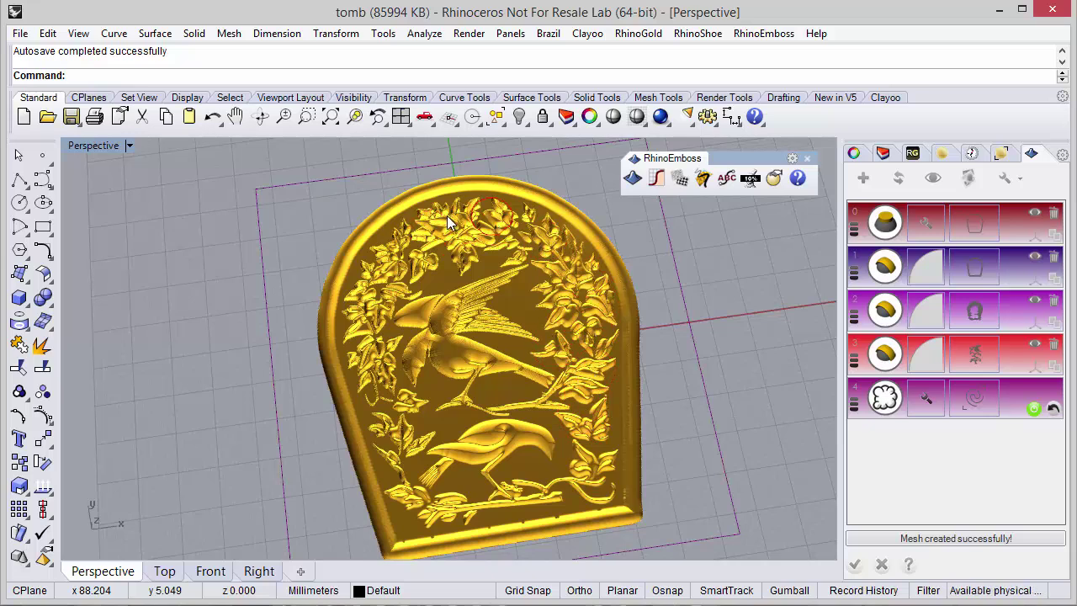
Enlarge the brush to 20.5 and apply the smoothing over the birds
{"action": "left_click", "coordinate": [916, 401]}
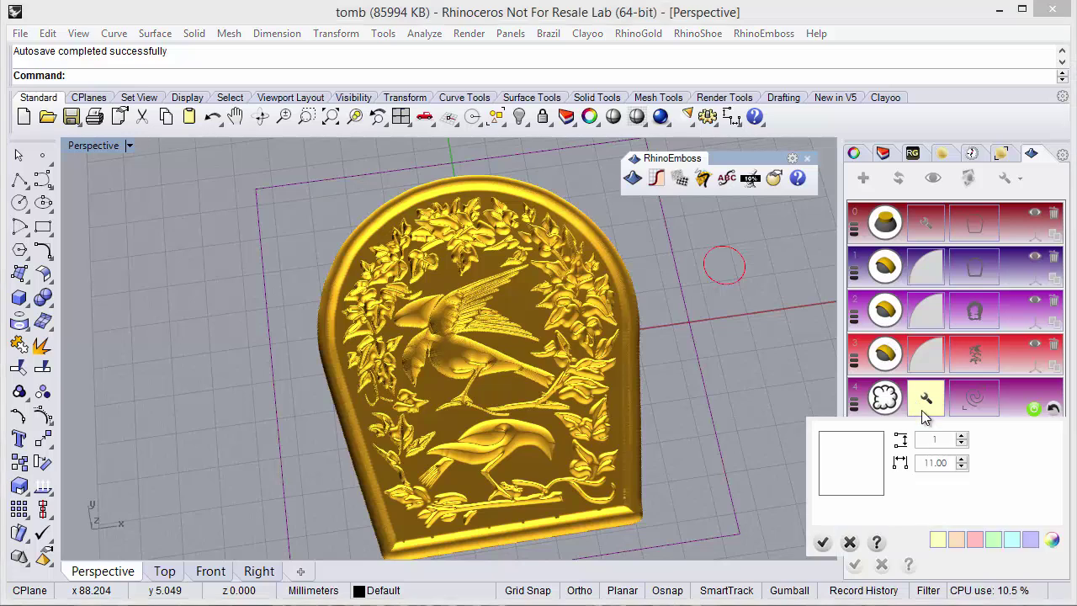
{"action": "type", "text": "18.5"}
{"action": "left_click", "coordinate": [962, 460]}
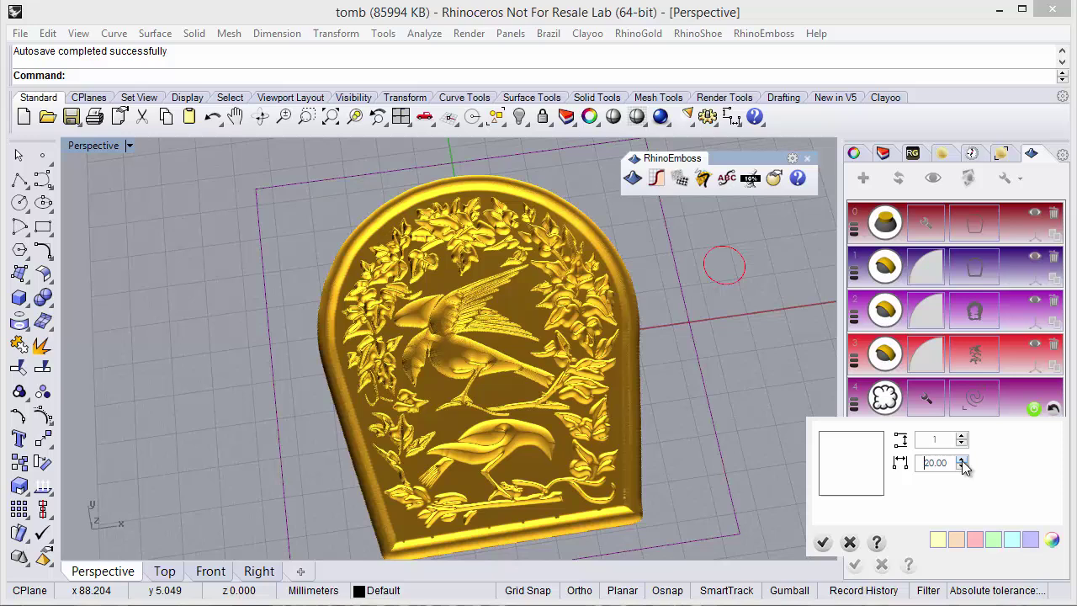
{"action": "left_click", "coordinate": [824, 541]}
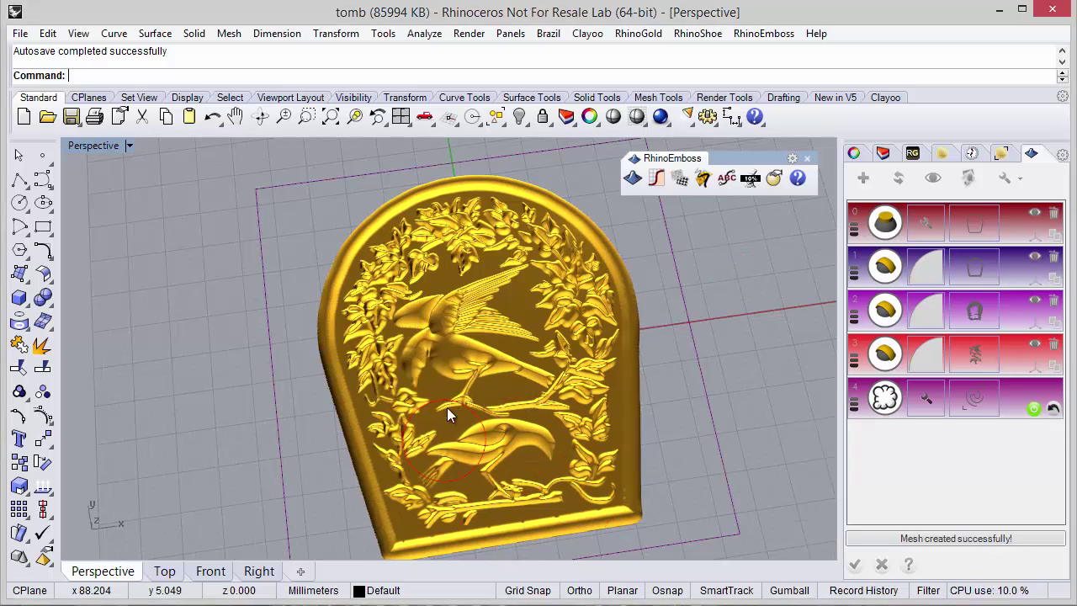
{"action": "right_click_drag", "start_coordinate": [433, 351], "coordinate": [502, 385]}
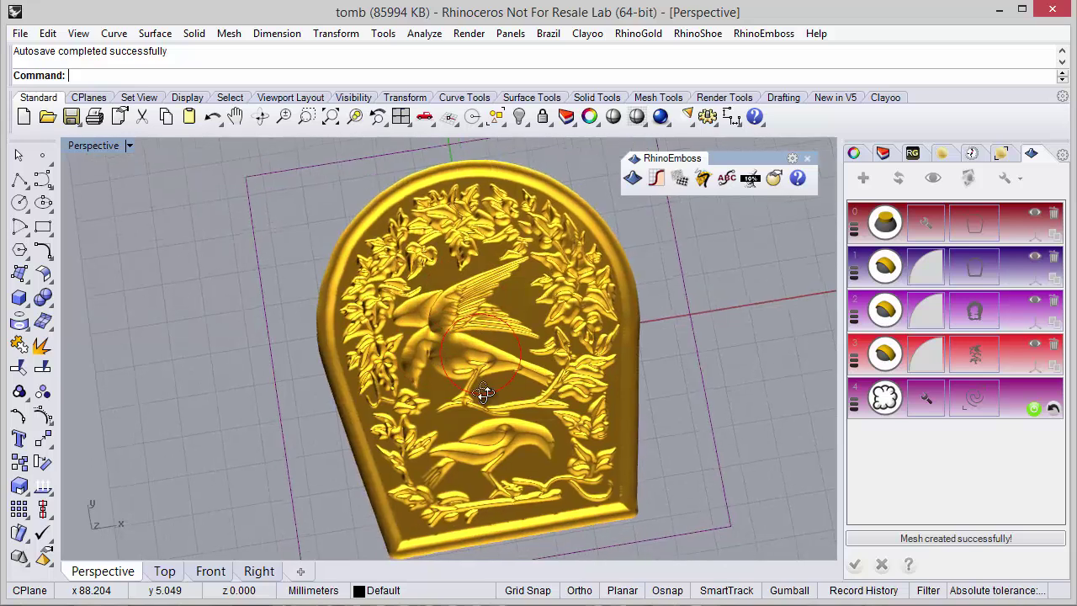
{"action": "scroll", "coordinate": [502, 385], "scroll_direction": "up", "scroll_amount": 3}
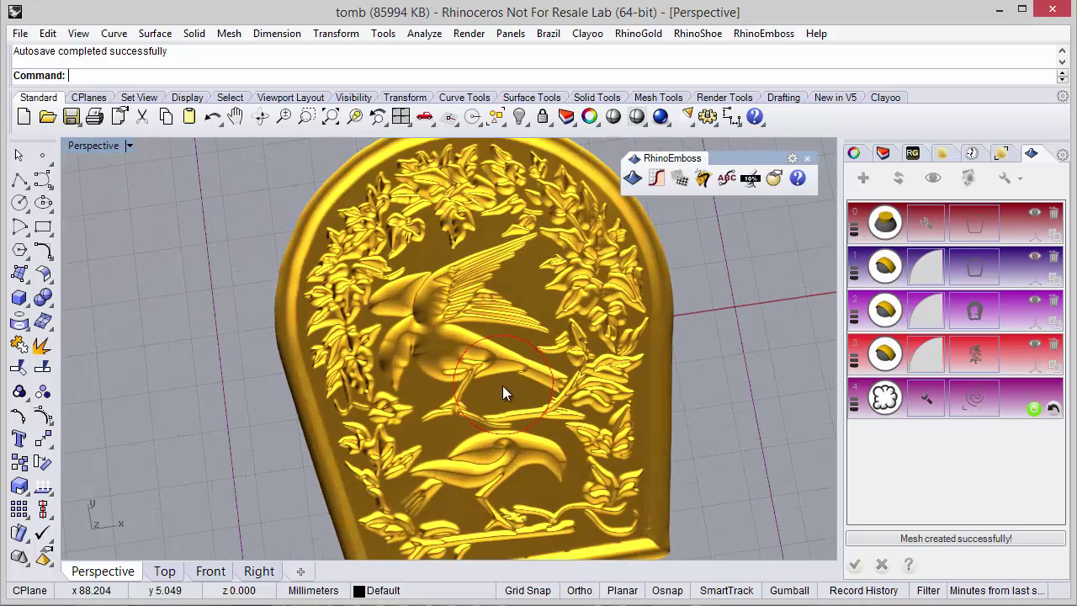
{"action": "left_click", "coordinate": [1037, 413]}
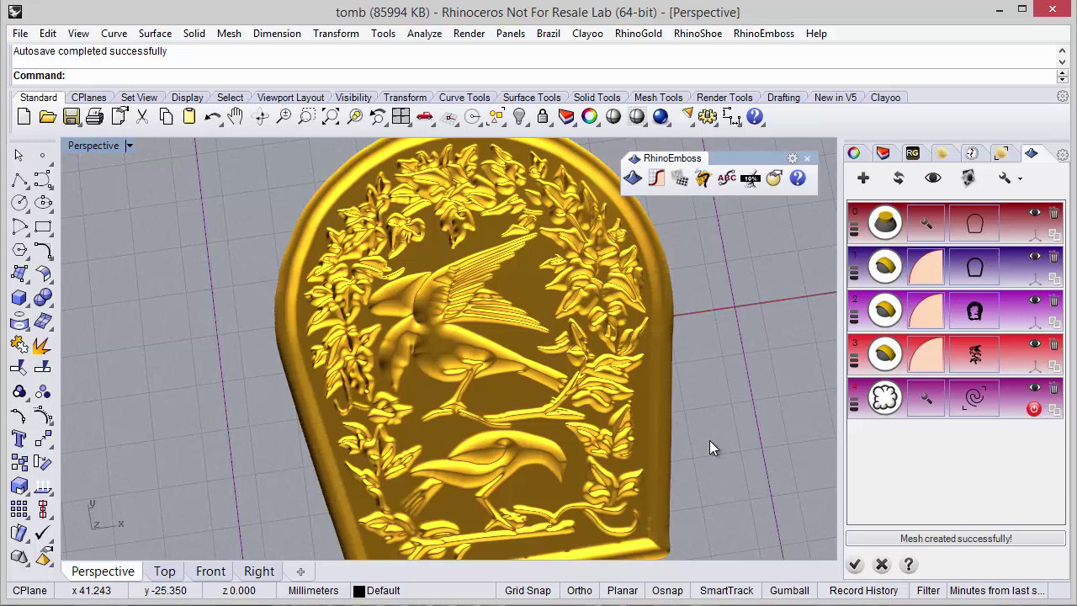
{"action": "mouse_move", "coordinate": [710, 440]}
{"action": "right_mouse_down"}
{"action": "mouse_move", "coordinate": [490, 392]}
{"action": "mouse_move", "coordinate": [521, 345]}
{"action": "mouse_move", "coordinate": [475, 345]}
{"action": "right_mouse_up"}
{"action": "scroll", "coordinate": [489, 391], "scroll_direction": "down", "scroll_amount": 3}
{"action": "scroll", "coordinate": [476, 371], "scroll_direction": "up", "scroll_amount": 3}
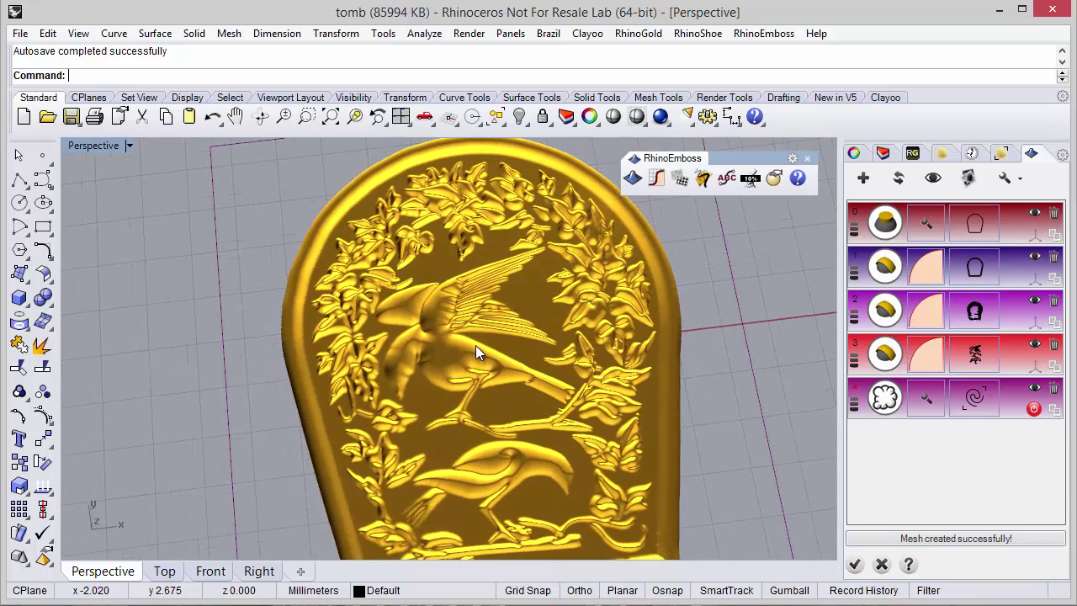
{"action": "scroll", "coordinate": [476, 341], "scroll_direction": "down", "scroll_amount": 2}
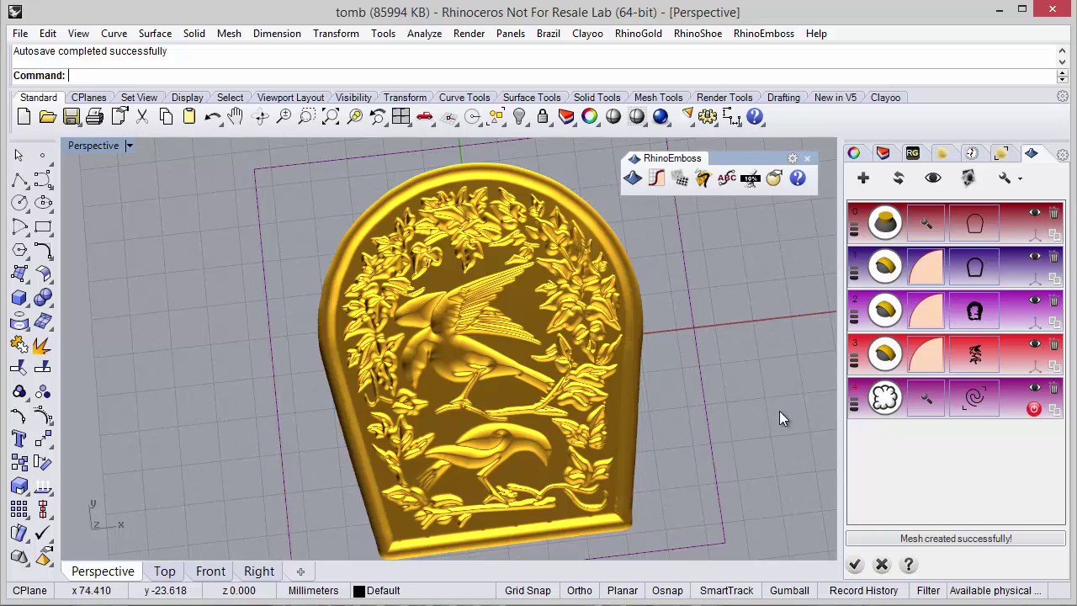
Accept the sculpt, rebuild the two-million-face relief mesh, and launch the Decimator
{"action": "left_click", "coordinate": [852, 566]}
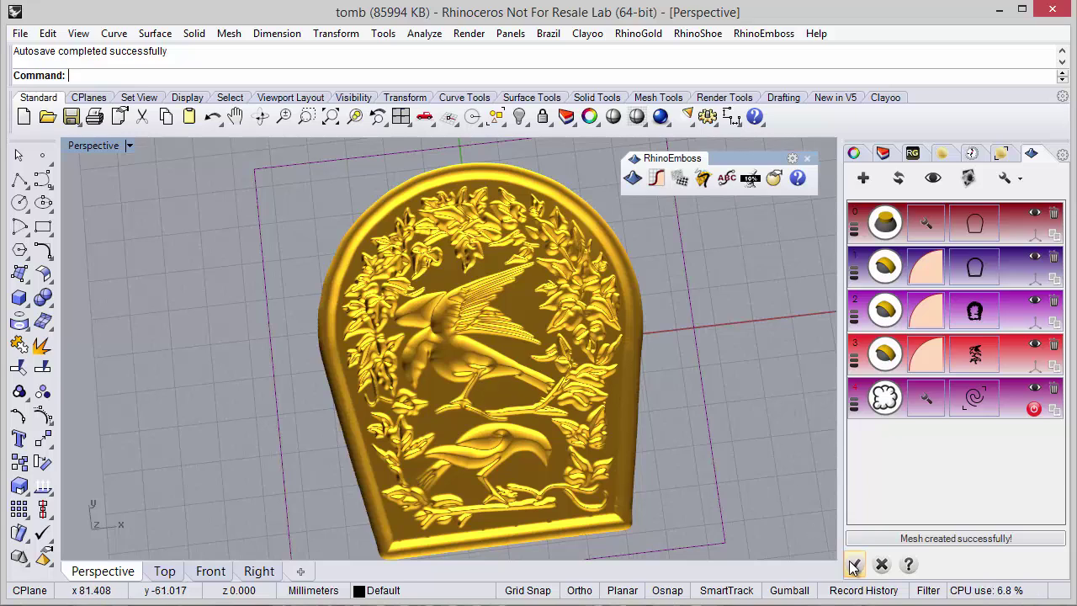
{"action": "left_click", "coordinate": [908, 191]}
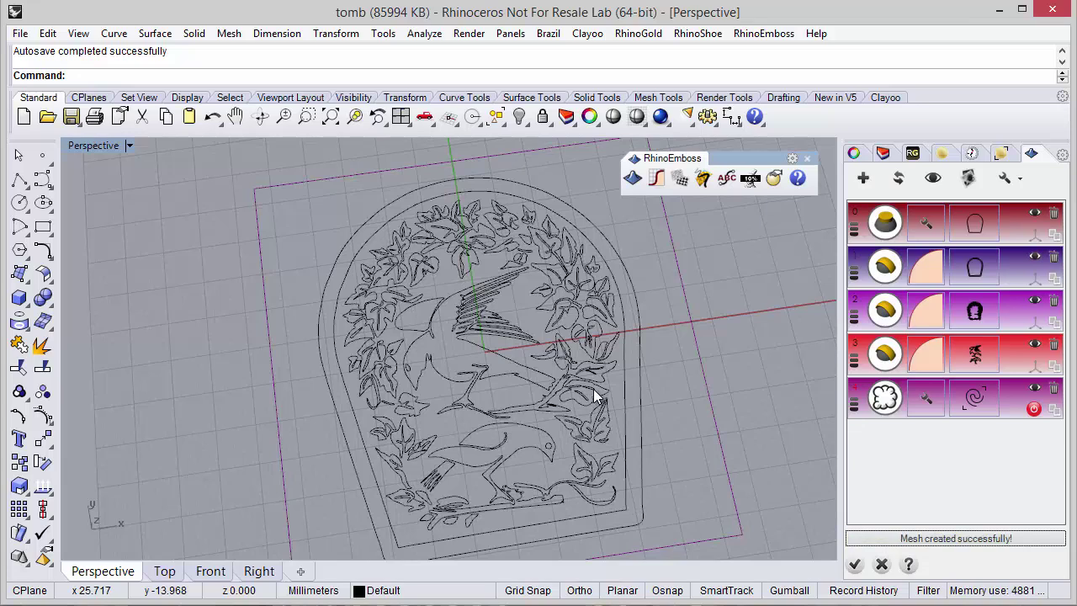
{"action": "right_click_drag", "start_coordinate": [547, 420], "coordinate": [523, 376]}
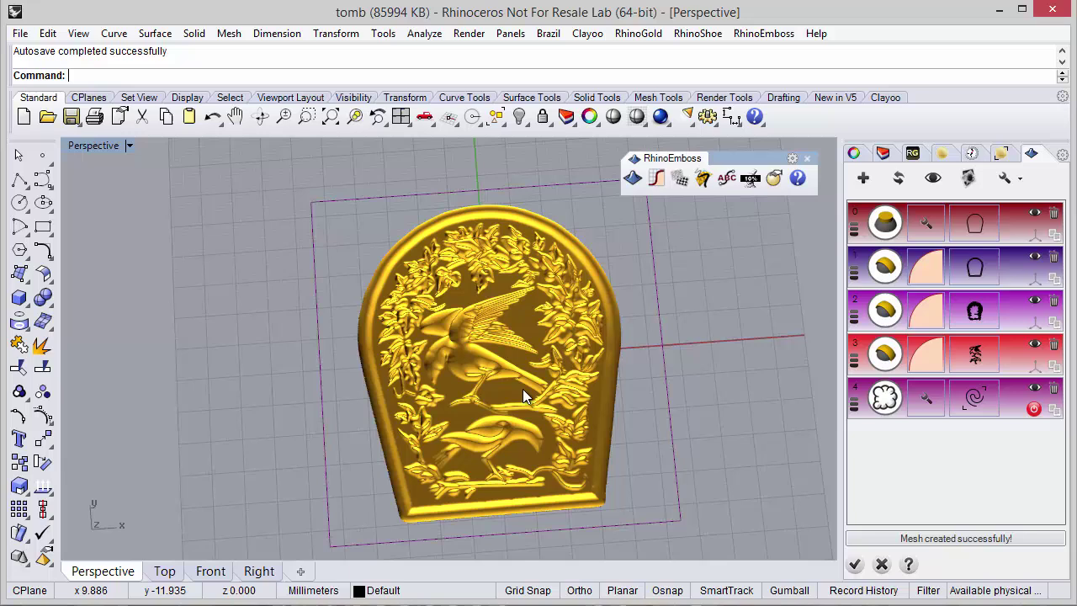
{"action": "left_click", "coordinate": [855, 565]}
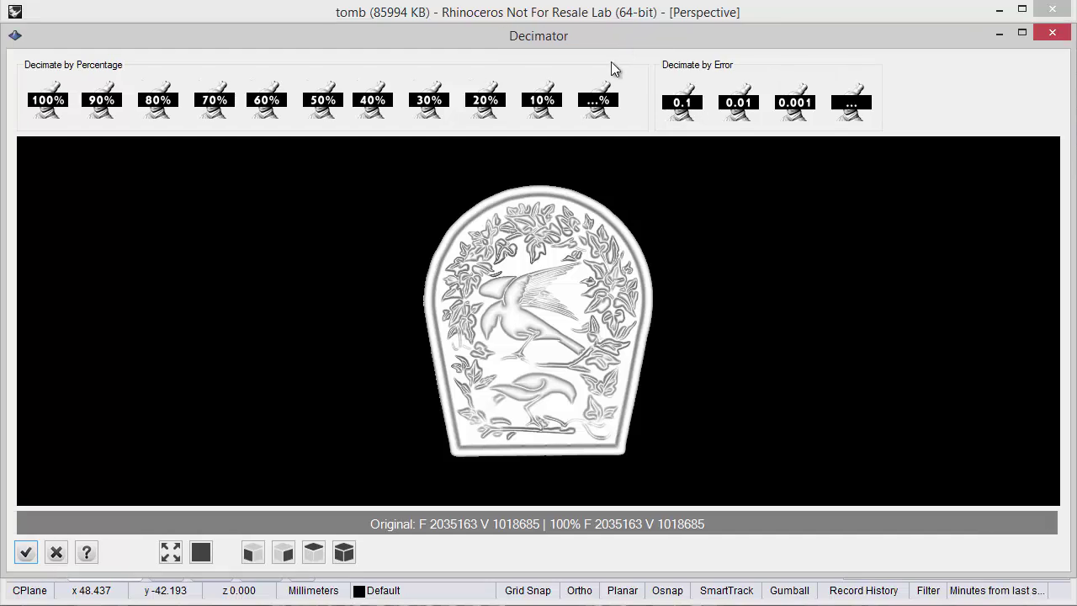
Decimate the relief to 60%, then 50% (about 1,017,580 faces), and keep it
{"action": "mouse_move", "coordinate": [546, 366]}
{"action": "left_mouse_down"}
{"action": "mouse_move", "coordinate": [620, 392]}
{"action": "mouse_move", "coordinate": [636, 378]}
{"action": "mouse_move", "coordinate": [575, 385]}
{"action": "left_mouse_up"}
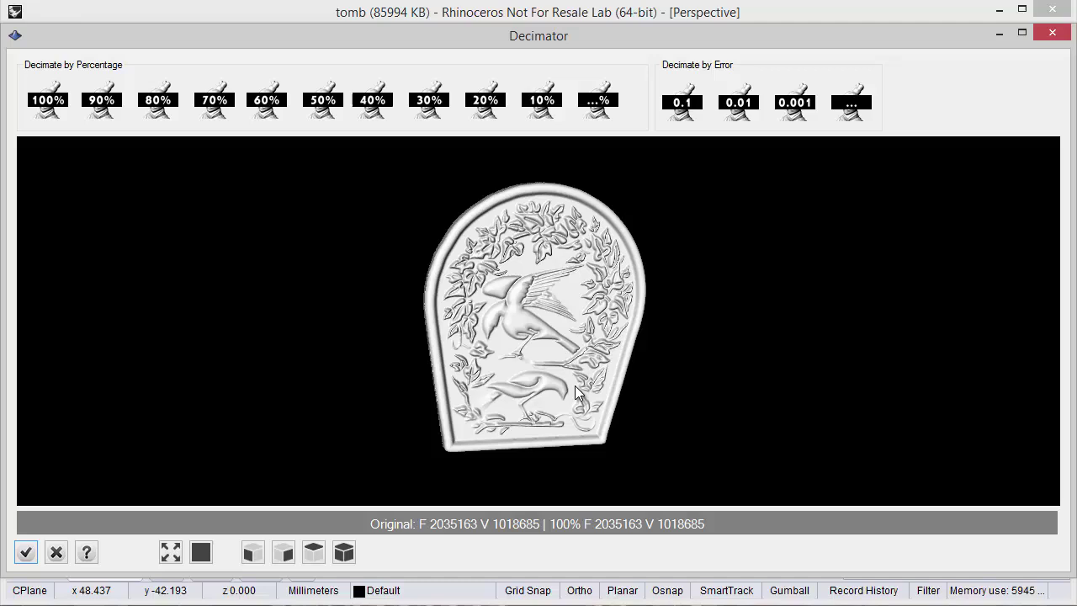
{"action": "left_click", "coordinate": [268, 109]}
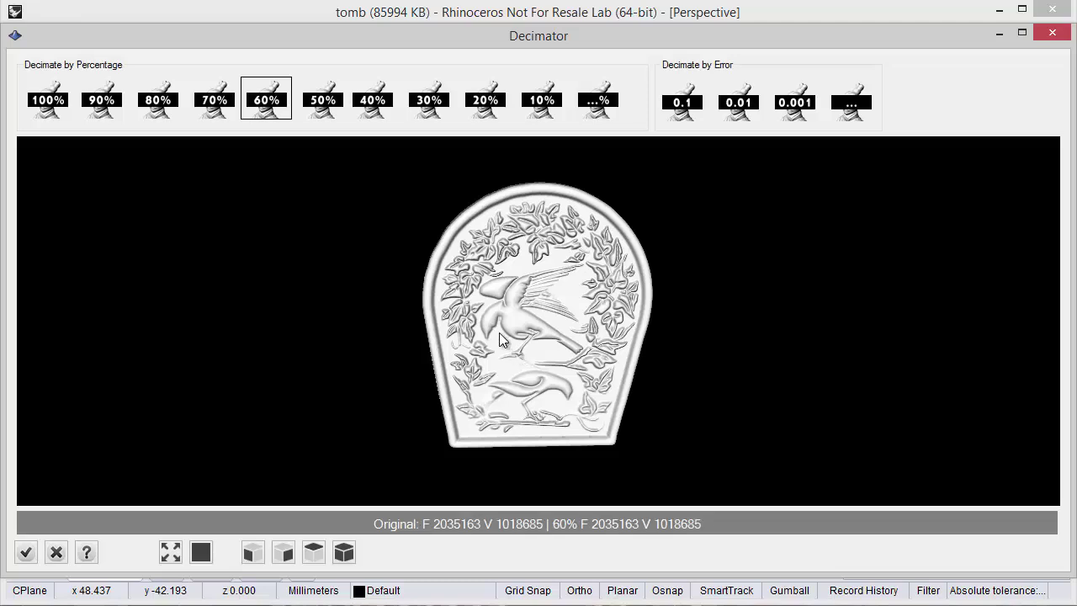
{"action": "scroll", "coordinate": [508, 325], "scroll_direction": "up", "scroll_amount": 2}
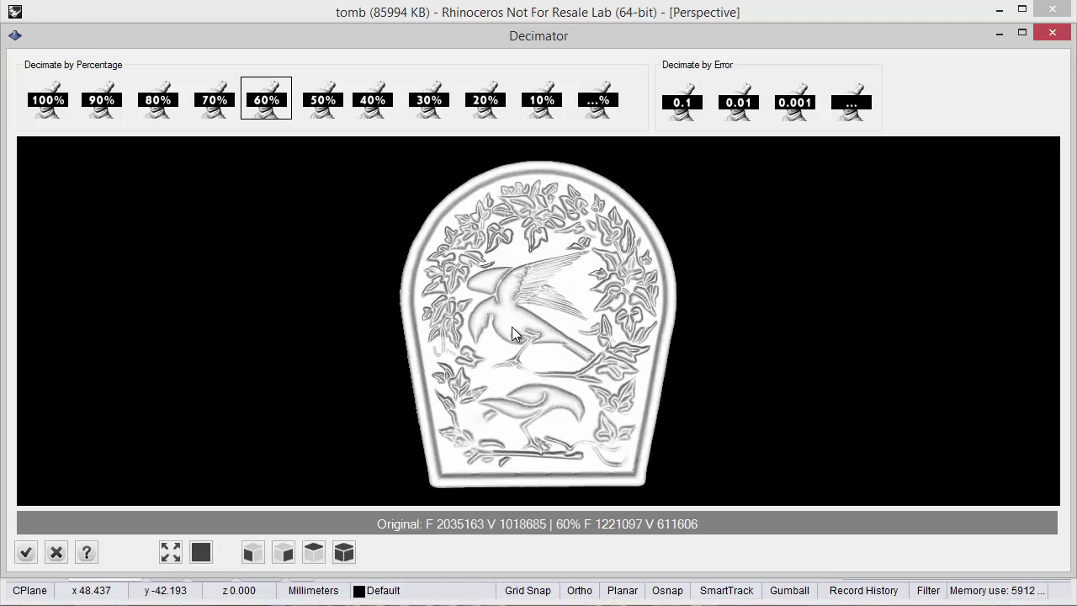
{"action": "mouse_move", "coordinate": [512, 327]}
{"action": "right_mouse_down"}
{"action": "mouse_move", "coordinate": [540, 380]}
{"action": "mouse_move", "coordinate": [506, 381]}
{"action": "mouse_move", "coordinate": [511, 332]}
{"action": "mouse_move", "coordinate": [491, 325]}
{"action": "mouse_move", "coordinate": [405, 160]}
{"action": "right_mouse_up"}
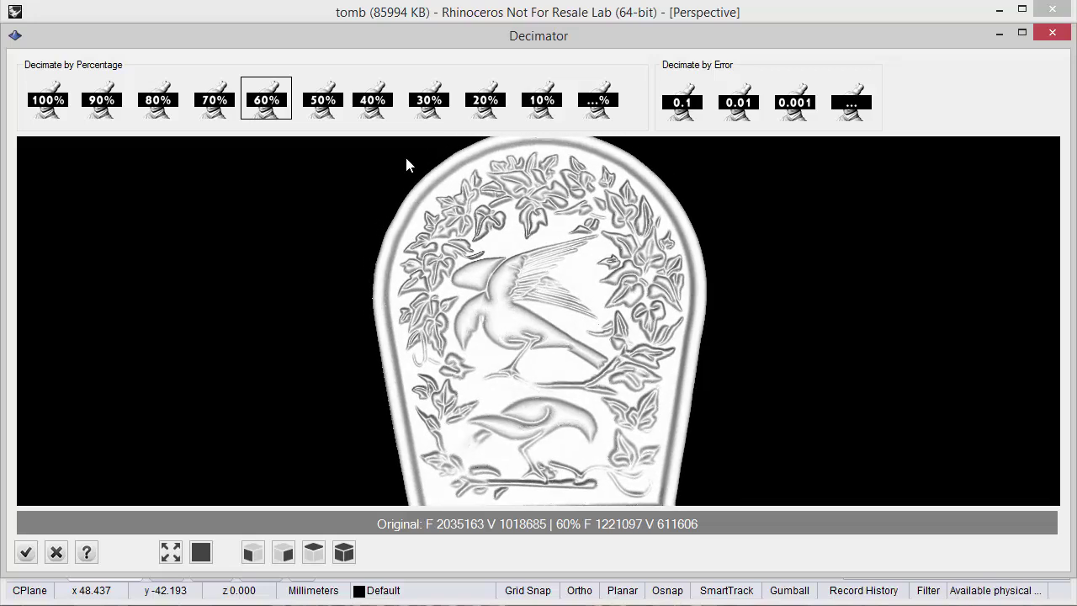
{"action": "left_click", "coordinate": [340, 111]}
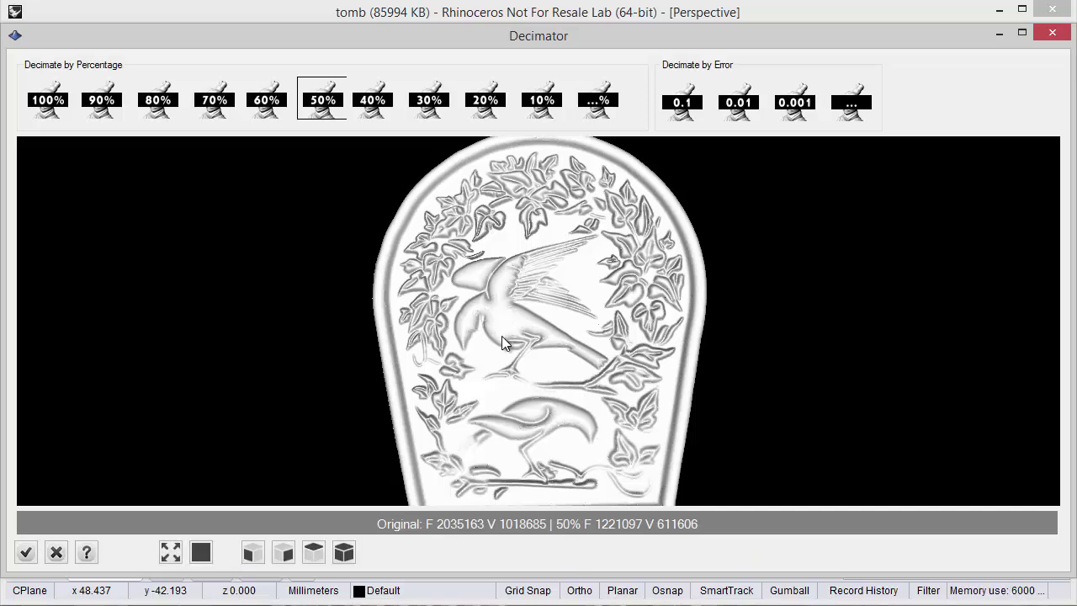
{"action": "mouse_move", "coordinate": [502, 339]}
{"action": "right_mouse_down"}
{"action": "mouse_move", "coordinate": [564, 355]}
{"action": "mouse_move", "coordinate": [523, 351]}
{"action": "mouse_move", "coordinate": [504, 324]}
{"action": "mouse_move", "coordinate": [507, 341]}
{"action": "right_mouse_up"}
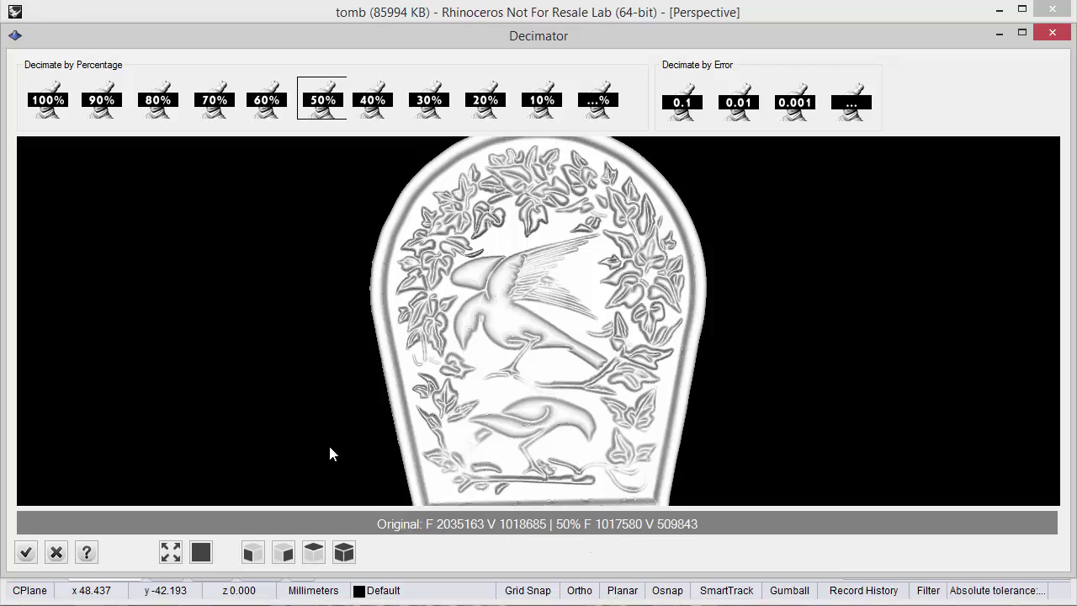
{"action": "left_click", "coordinate": [27, 551]}
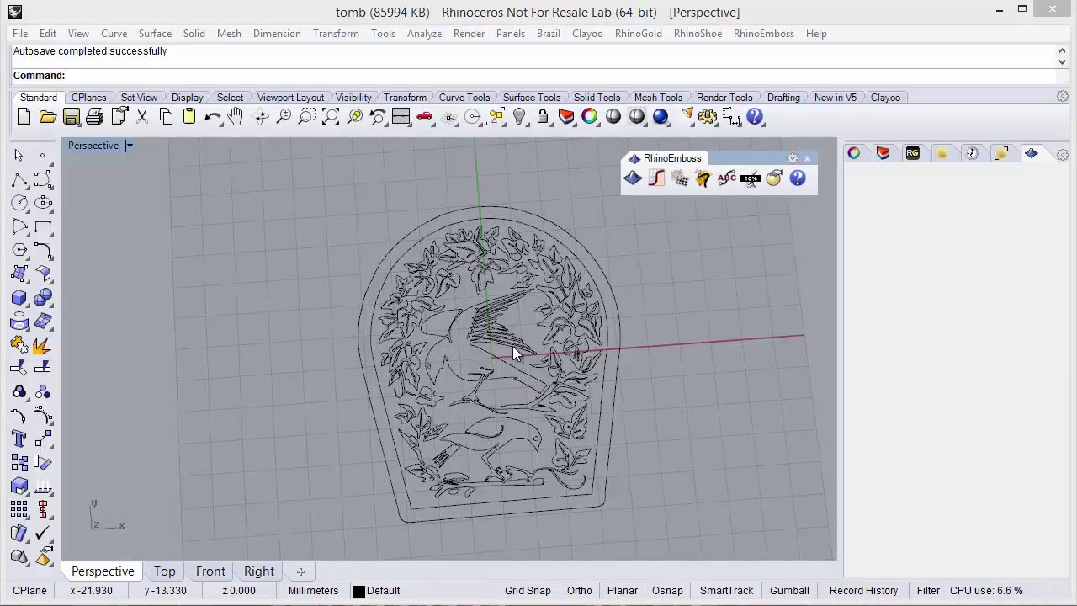
Switch the Perspective viewport to Rendered display mode
{"action": "right_click_drag", "start_coordinate": [481, 394], "coordinate": [515, 368]}
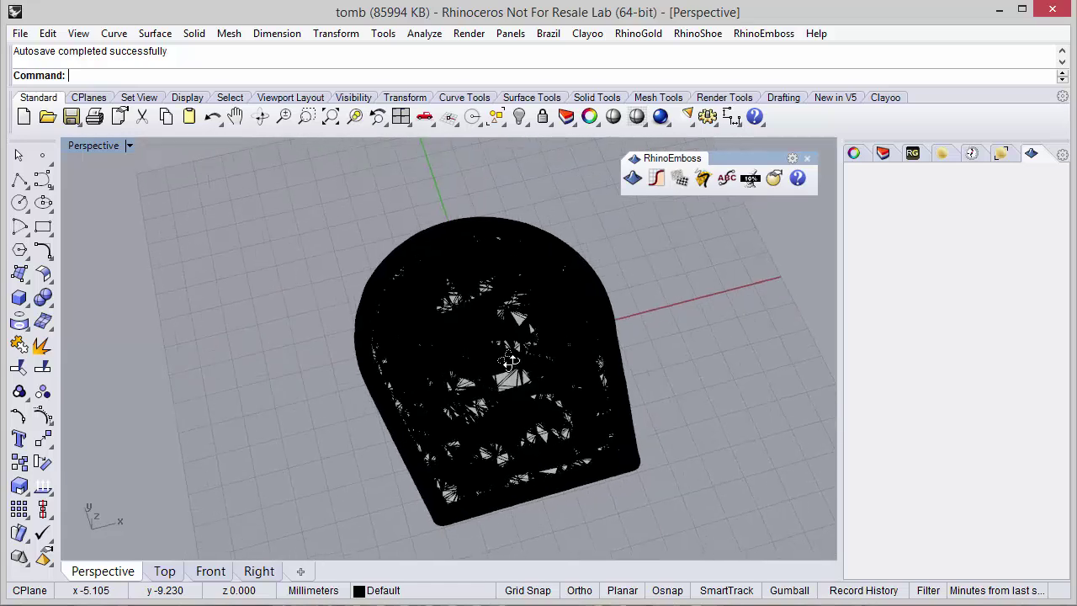
{"action": "left_click", "coordinate": [636, 116]}
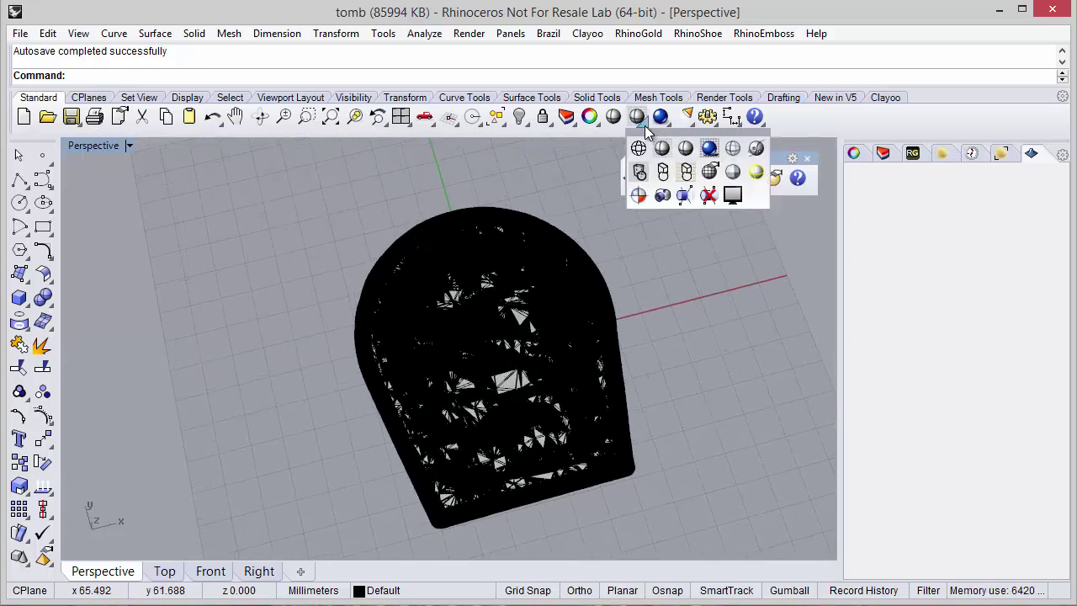
{"action": "left_click", "coordinate": [702, 150]}
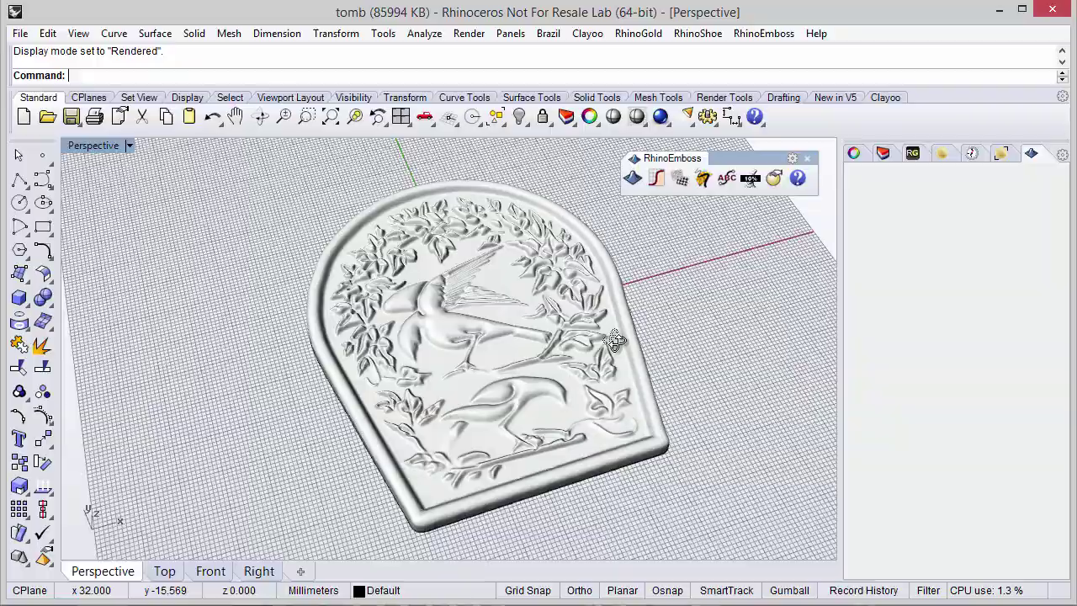
Orbit and zoom to inspect the rendered relief's wreath, birds and rim from a tilted angle
{"action": "mouse_move", "coordinate": [615, 335]}
{"action": "right_mouse_down"}
{"action": "mouse_move", "coordinate": [652, 303]}
{"action": "mouse_move", "coordinate": [571, 388]}
{"action": "mouse_move", "coordinate": [517, 238]}
{"action": "mouse_move", "coordinate": [524, 185]}
{"action": "mouse_move", "coordinate": [497, 353]}
{"action": "mouse_move", "coordinate": [509, 253]}
{"action": "mouse_move", "coordinate": [467, 392]}
{"action": "mouse_move", "coordinate": [463, 243]}
{"action": "mouse_move", "coordinate": [486, 480]}
{"action": "mouse_move", "coordinate": [453, 488]}
{"action": "mouse_move", "coordinate": [480, 496]}
{"action": "right_mouse_up"}
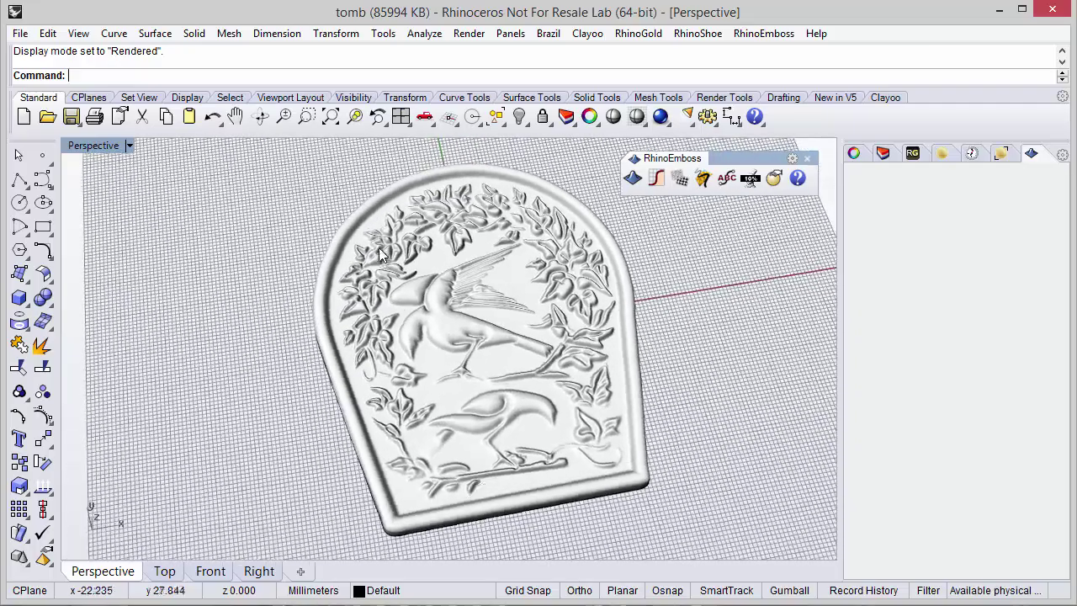
{"action": "scroll", "coordinate": [378, 248], "scroll_direction": "up", "scroll_amount": 2}
{"action": "scroll", "coordinate": [378, 248], "scroll_direction": "up", "scroll_amount": 2}
{"action": "scroll", "coordinate": [379, 247], "scroll_direction": "up", "scroll_amount": 1}
{"action": "scroll", "coordinate": [379, 247], "scroll_direction": "down", "scroll_amount": 1}
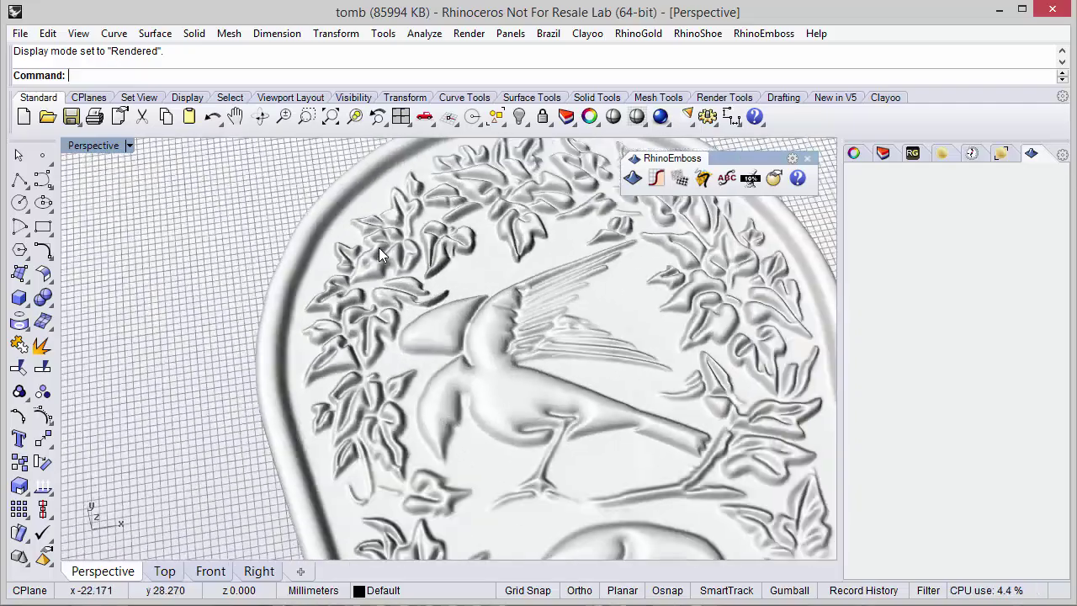
{"action": "scroll", "coordinate": [379, 247], "scroll_direction": "down", "scroll_amount": 1}
{"action": "scroll", "coordinate": [378, 247], "scroll_direction": "down", "scroll_amount": 3}
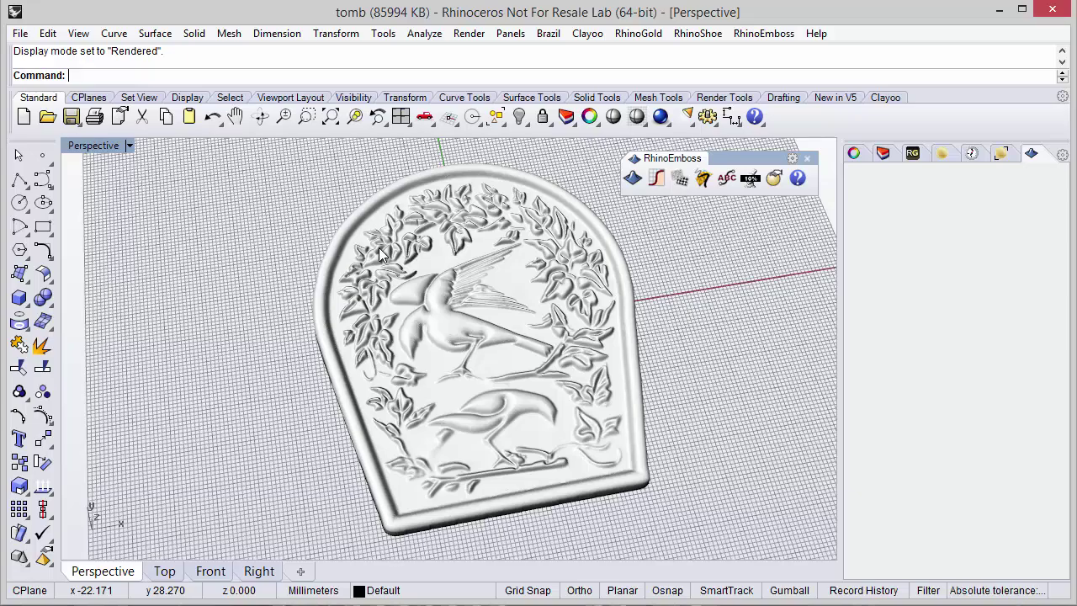